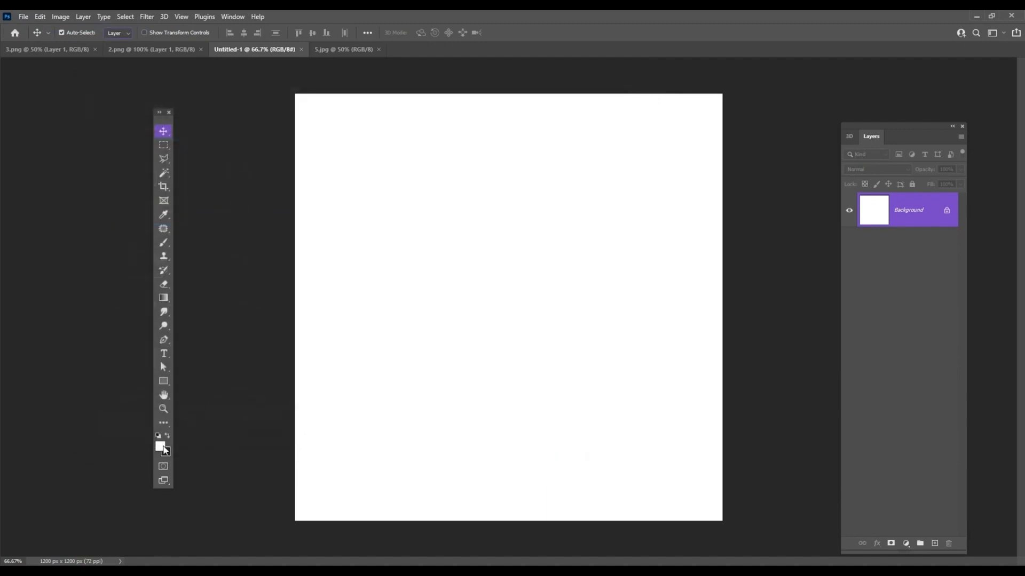
Set the foreground color to #EBCD00 and fill the Background layer with it.
{"action": "type", "text": "#EBCD00"}
{"action": "left_click_drag", "start_coordinate": [823, 153], "coordinate": [466, 172]}
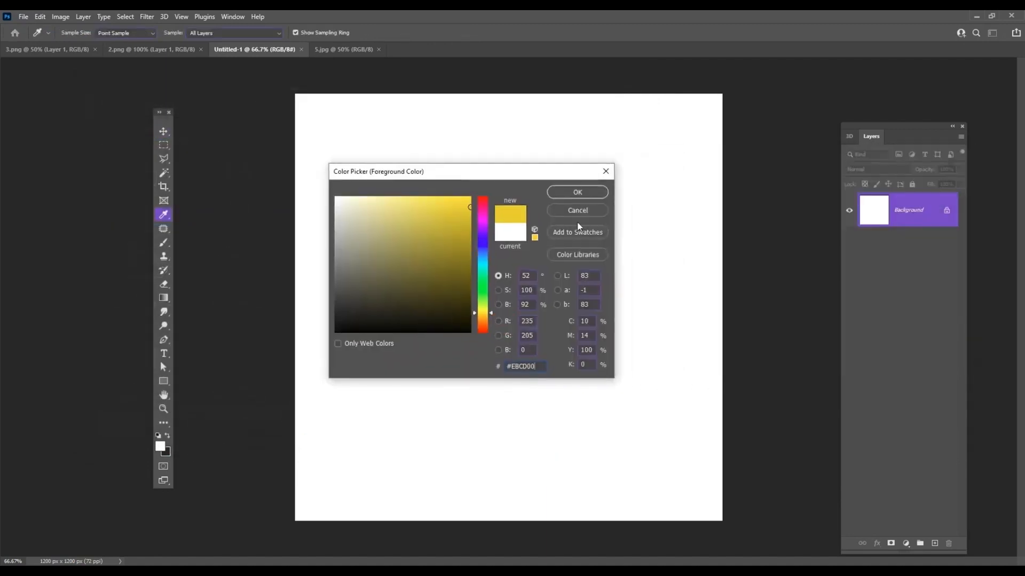
{"action": "left_click", "coordinate": [578, 191]}
{"action": "key", "text": "v"}
{"action": "key", "text": "alt+BackSpace"}
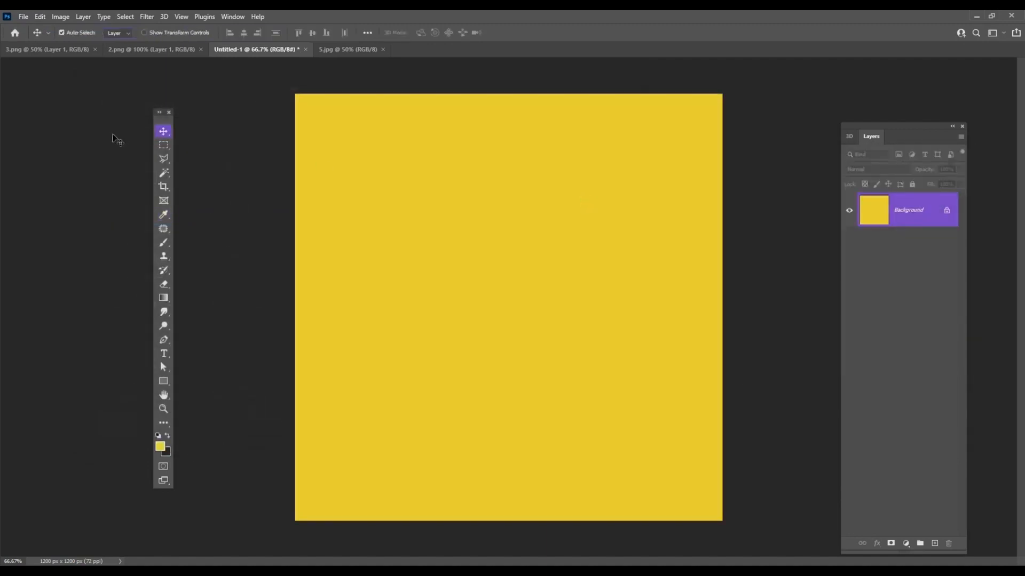
Bring the wrinkled fabric texture from 5.jpg into the Untitled-1 document and scale it to about 81.70% so it covers the canvas.
{"action": "left_click", "coordinate": [353, 49]}
{"action": "left_click_drag", "start_coordinate": [645, 228], "coordinate": [541, 277]}
{"action": "key", "text": "ctrl+t"}
{"action": "left_click_drag", "start_coordinate": [638, 157], "coordinate": [619, 265]}
{"action": "left_click_drag", "start_coordinate": [766, 145], "coordinate": [719, 194]}
{"action": "left_click_drag", "start_coordinate": [643, 265], "coordinate": [649, 160]}
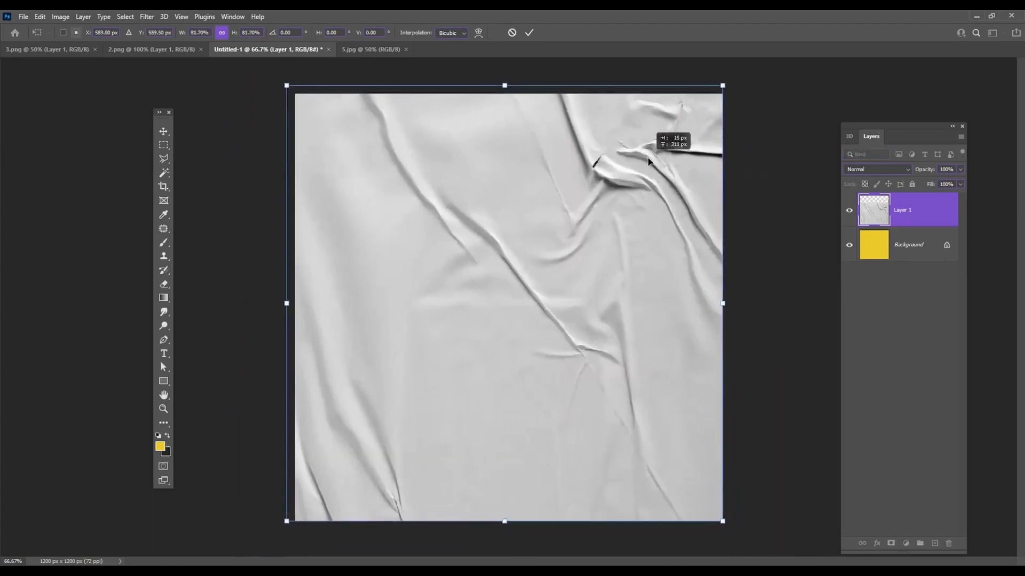
{"action": "double_click", "coordinate": [663, 240]}
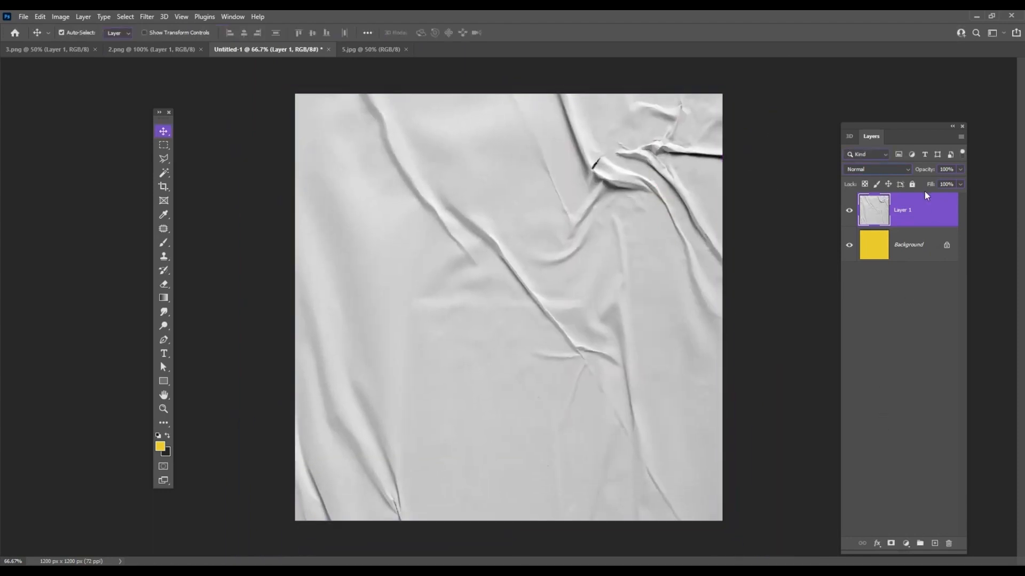
Set the blend mode of the fabric texture layer to Soft Light.
{"action": "left_click", "coordinate": [898, 170]}
{"action": "left_click", "coordinate": [868, 308]}
{"action": "left_click", "coordinate": [650, 220]}
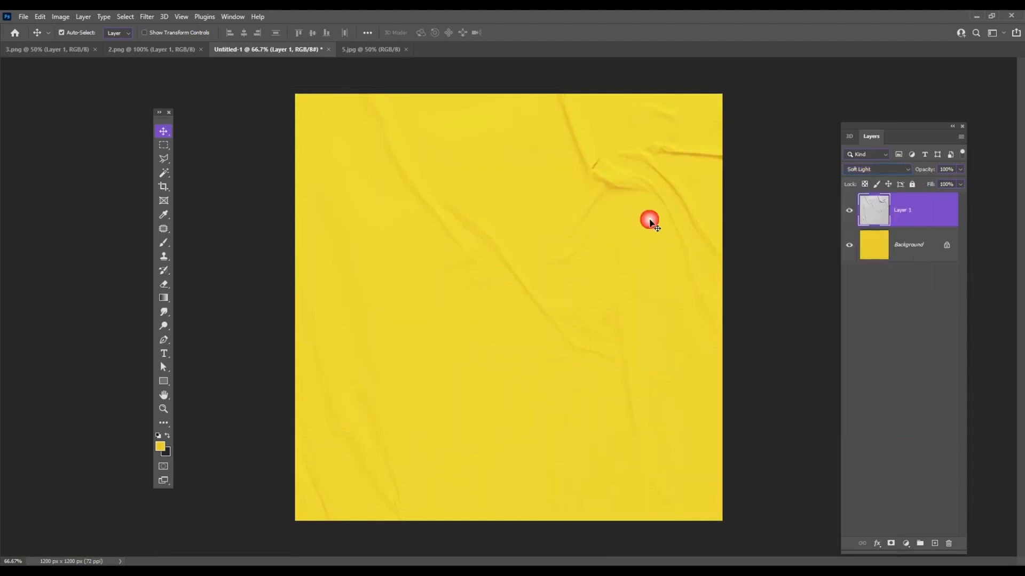
Bring the headphones from 3.png onto the yellow canvas, convert their layer to a Smart Object and center them.
{"action": "left_click", "coordinate": [147, 53]}
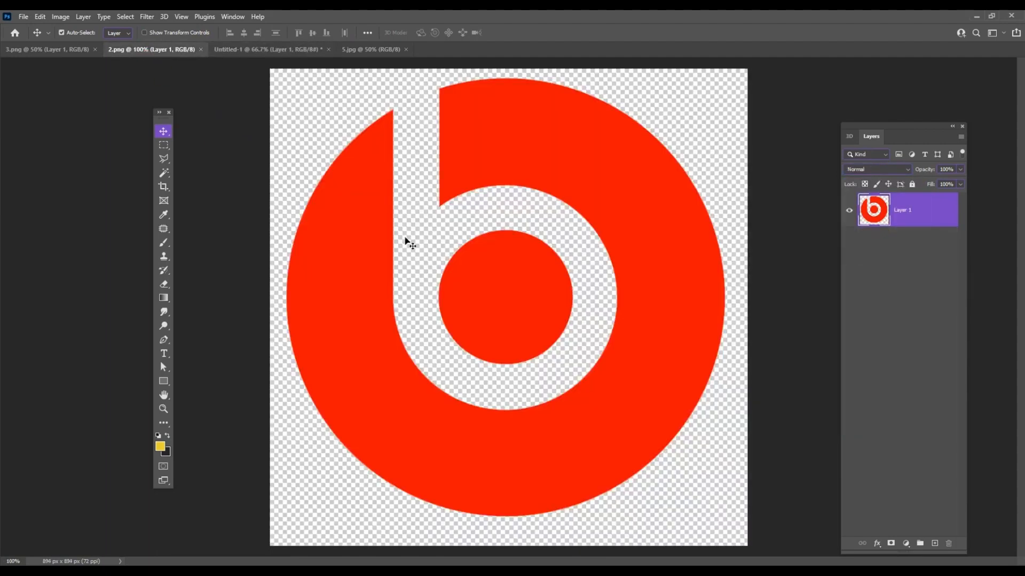
{"action": "left_click", "coordinate": [30, 49]}
{"action": "left_click_drag", "start_coordinate": [563, 226], "coordinate": [597, 353]}
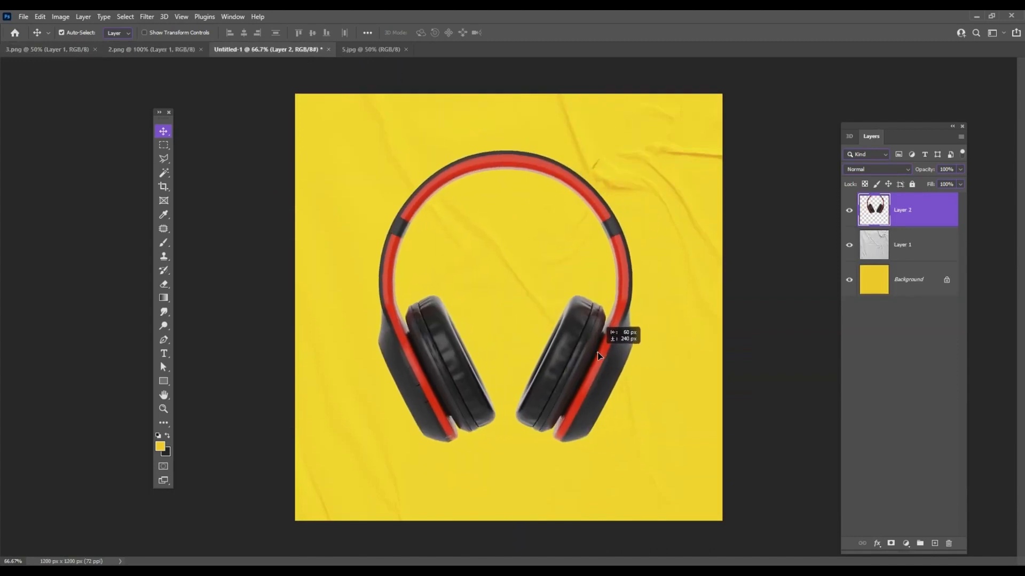
{"action": "right_click", "coordinate": [918, 203]}
{"action": "left_click", "coordinate": [801, 262]}
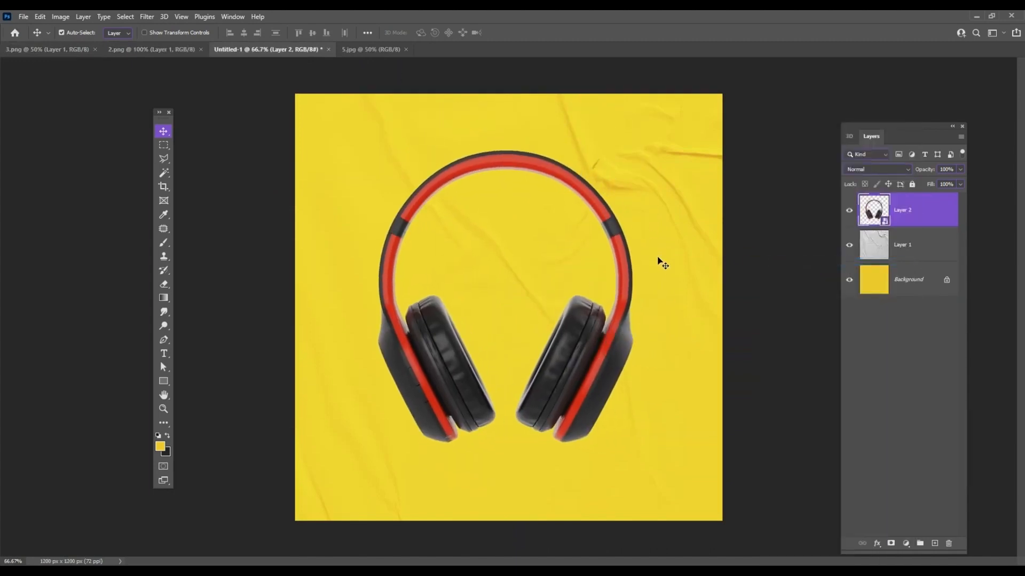
{"action": "left_click_drag", "start_coordinate": [595, 361], "coordinate": [599, 373]}
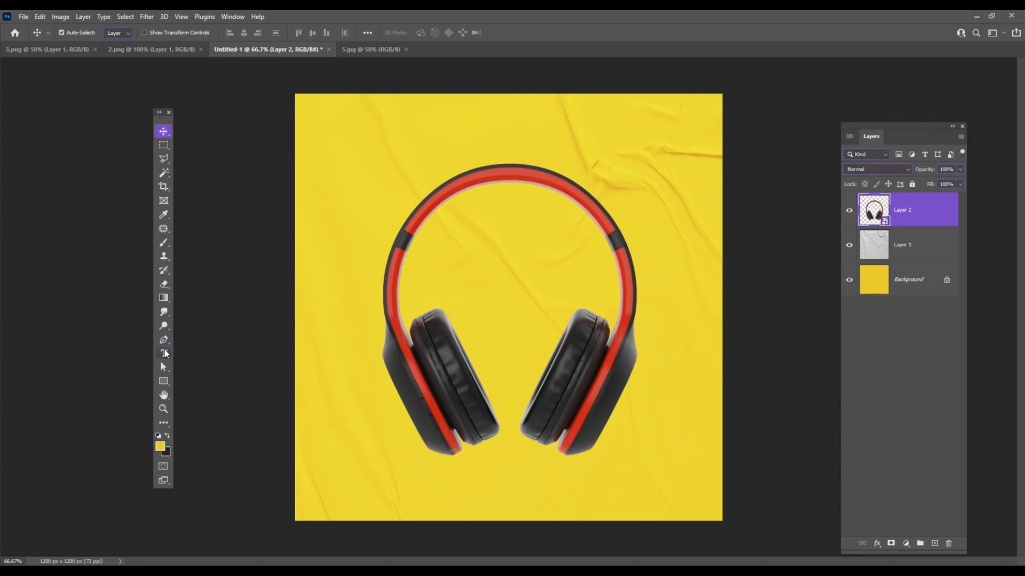
Add the text "headphone" over the headphones and set its tracking to 0.
{"action": "left_click", "coordinate": [164, 354]}
{"action": "left_click", "coordinate": [497, 324]}
{"action": "key", "text": "ctrl+v"}
{"action": "key", "text": "ctrl+a"}
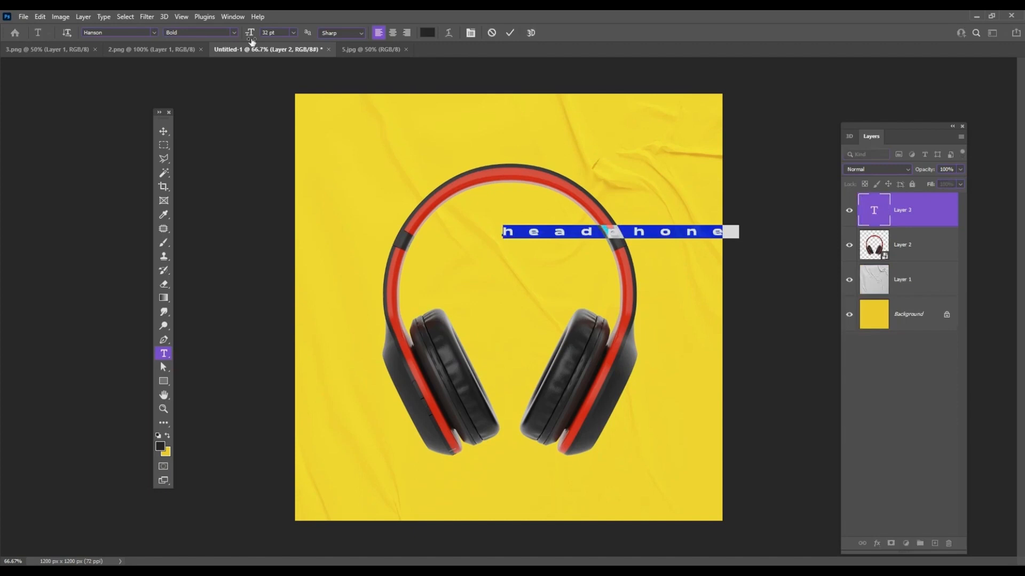
{"action": "left_click", "coordinate": [470, 34]}
{"action": "left_click", "coordinate": [267, 356]}
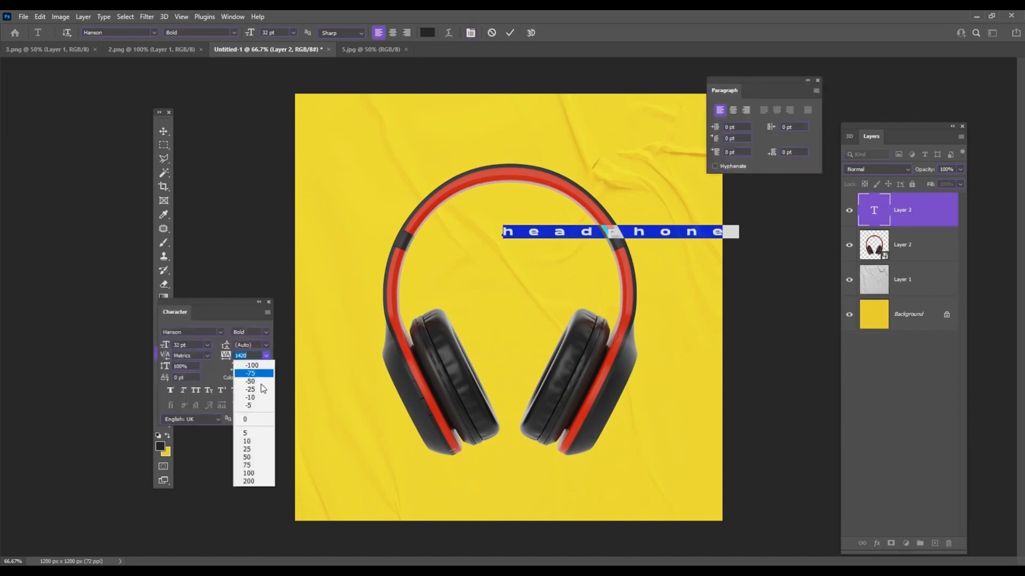
{"action": "left_click", "coordinate": [249, 420]}
Set the "headphone" text's font to Long Shot Regular and its tracking to 10.
{"action": "left_click", "coordinate": [117, 33]}
{"action": "type", "text": "LONG"}
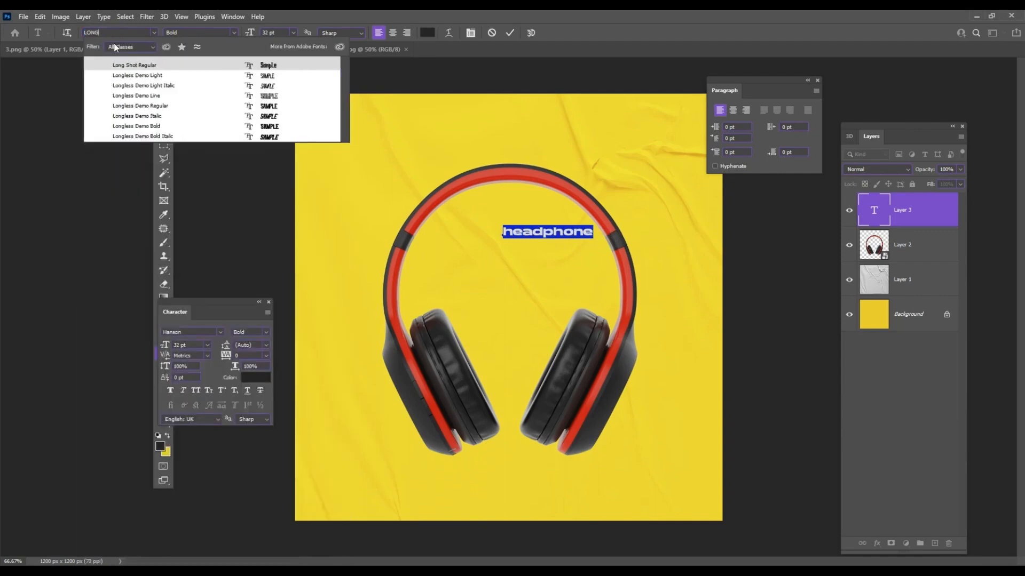
{"action": "left_click", "coordinate": [124, 66]}
{"action": "left_click", "coordinate": [139, 67]}
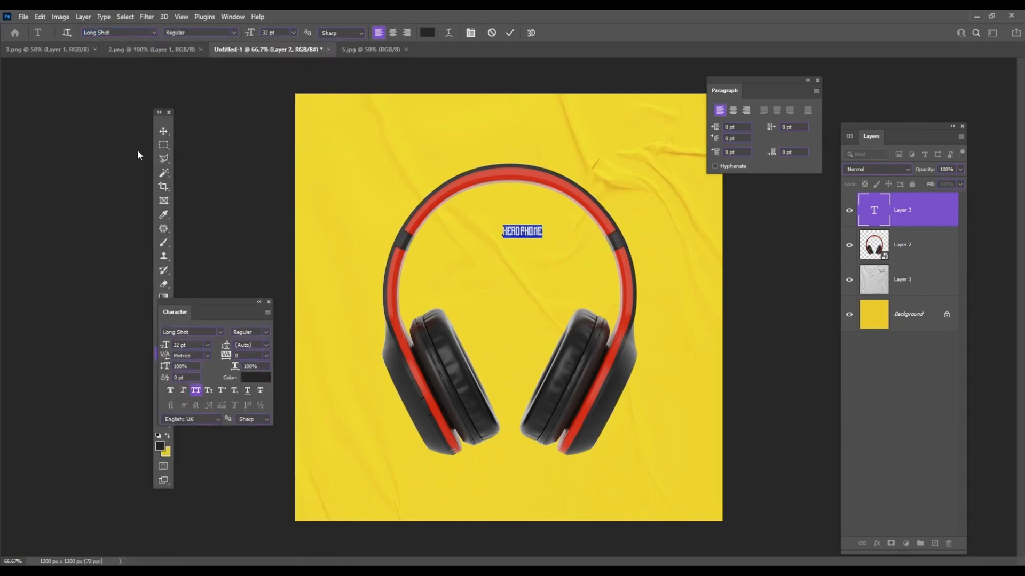
{"action": "left_click", "coordinate": [267, 356]}
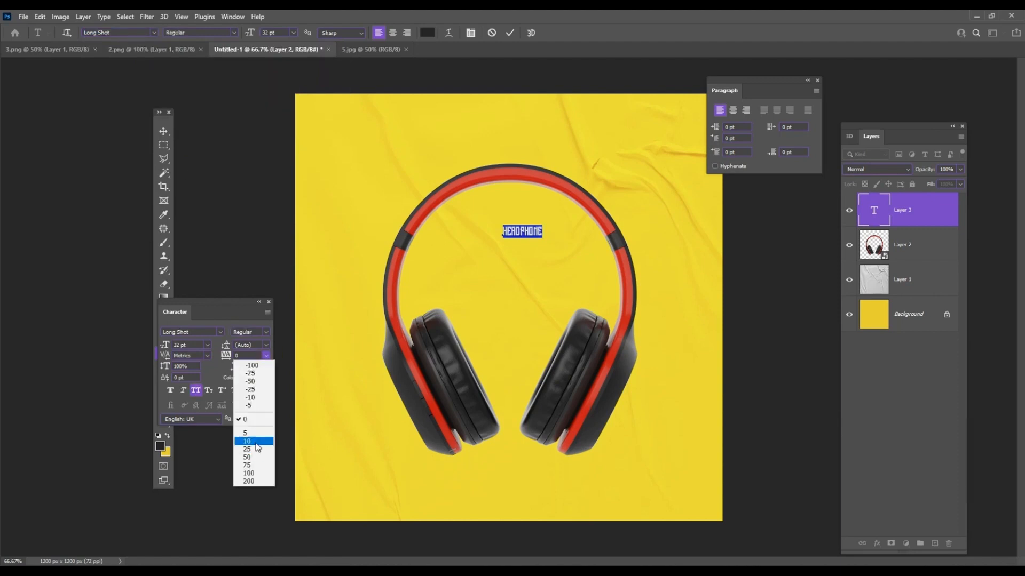
{"action": "left_click", "coordinate": [255, 441]}
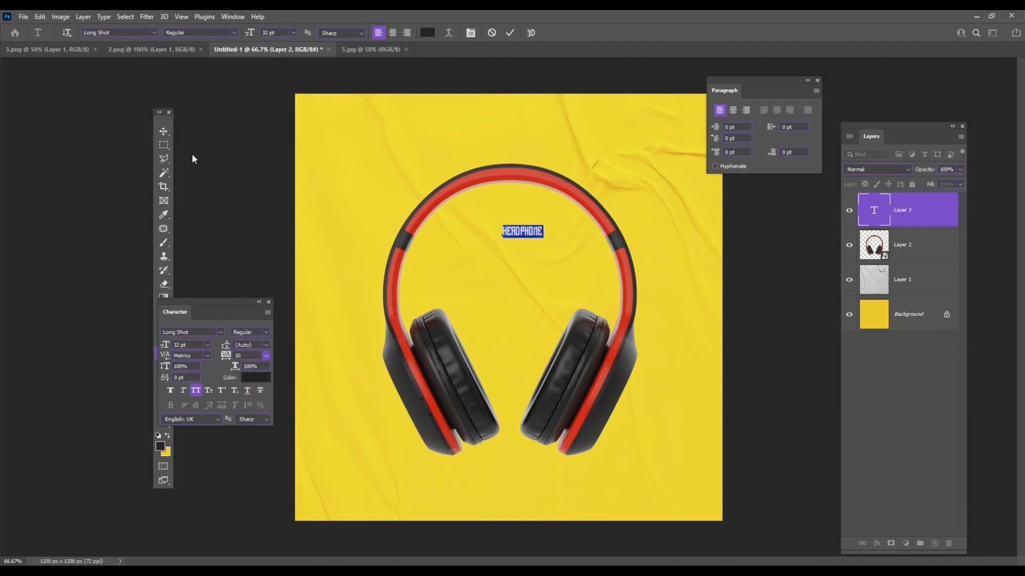
Rotate the "headphone" text to -90° and enlarge it into a tall vertical title centered over the headphones.
{"action": "left_click", "coordinate": [163, 131]}
{"action": "key", "text": "ctrl+t"}
{"action": "left_click_drag", "start_coordinate": [531, 179], "coordinate": [428, 203]}
{"action": "left_click_drag", "start_coordinate": [530, 209], "coordinate": [566, 171]}
{"action": "left_click_drag", "start_coordinate": [529, 285], "coordinate": [538, 247]}
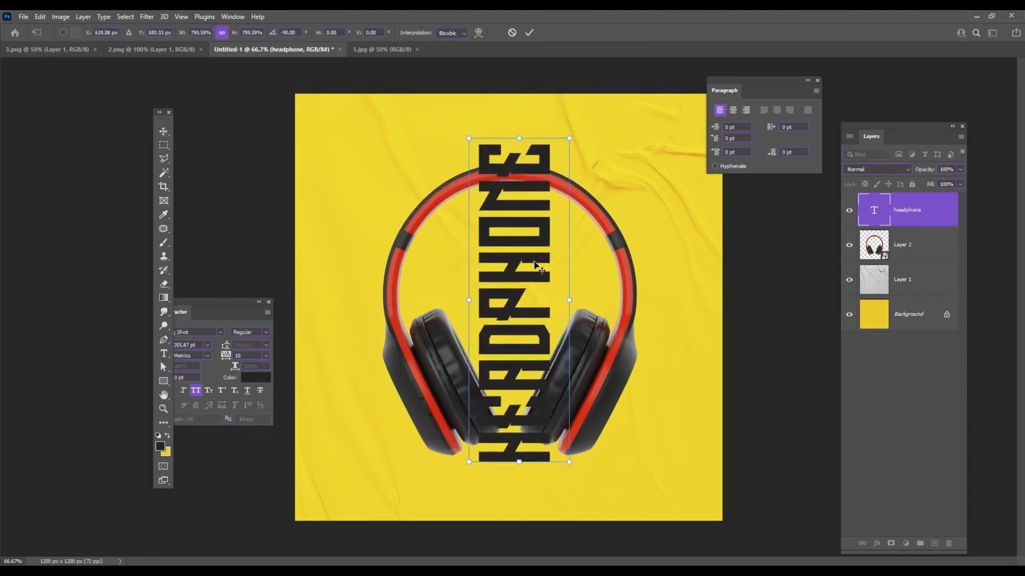
{"action": "left_click", "coordinate": [795, 298]}
Move the "headphone" text layer below the headphones layer and reposition both slightly on the canvas.
{"action": "left_click_drag", "start_coordinate": [913, 221], "coordinate": [864, 252]}
{"action": "left_click_drag", "start_coordinate": [581, 382], "coordinate": [580, 388]}
{"action": "left_click_drag", "start_coordinate": [512, 375], "coordinate": [509, 388]}
Scale the headphones down so the title extends past them, and nudge the headphones and title up together.
{"action": "left_click", "coordinate": [567, 383]}
{"action": "key", "text": "ctrl+t"}
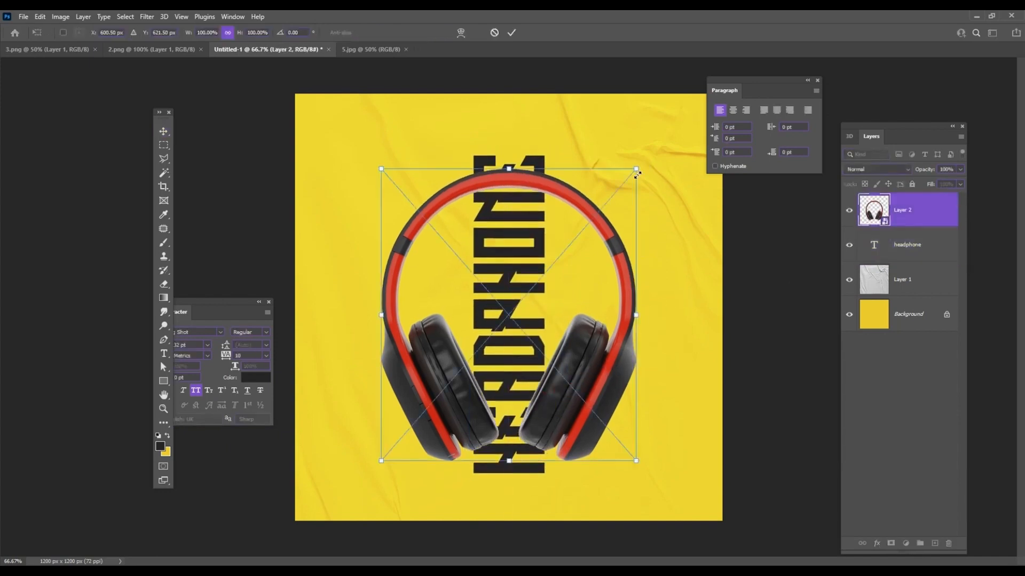
{"action": "left_click_drag", "start_coordinate": [637, 169], "coordinate": [616, 196]}
{"action": "key", "text": "Return"}
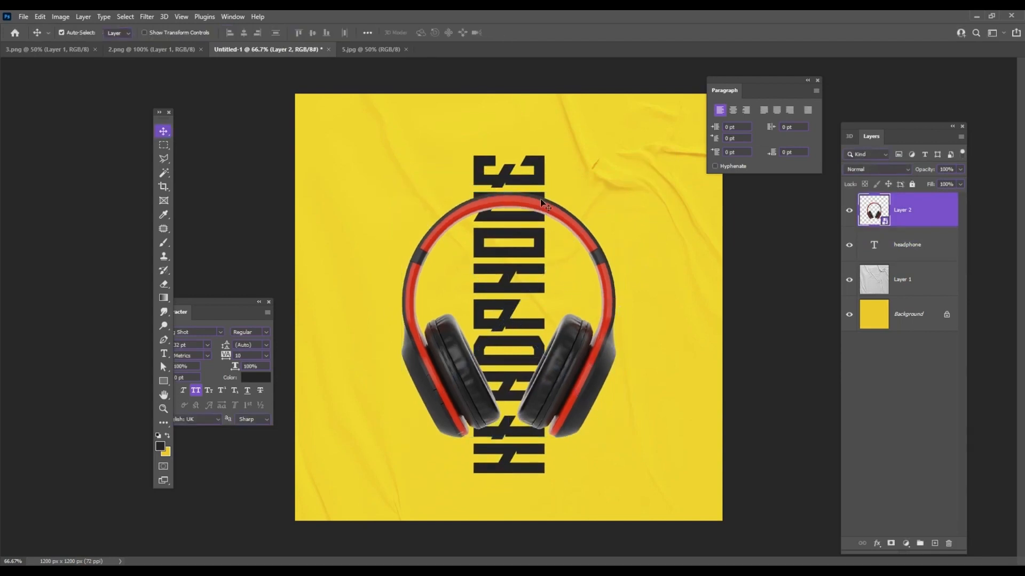
{"action": "left_click", "coordinate": [539, 165], "text": "shift"}
{"action": "left_click_drag", "start_coordinate": [539, 165], "coordinate": [541, 161]}
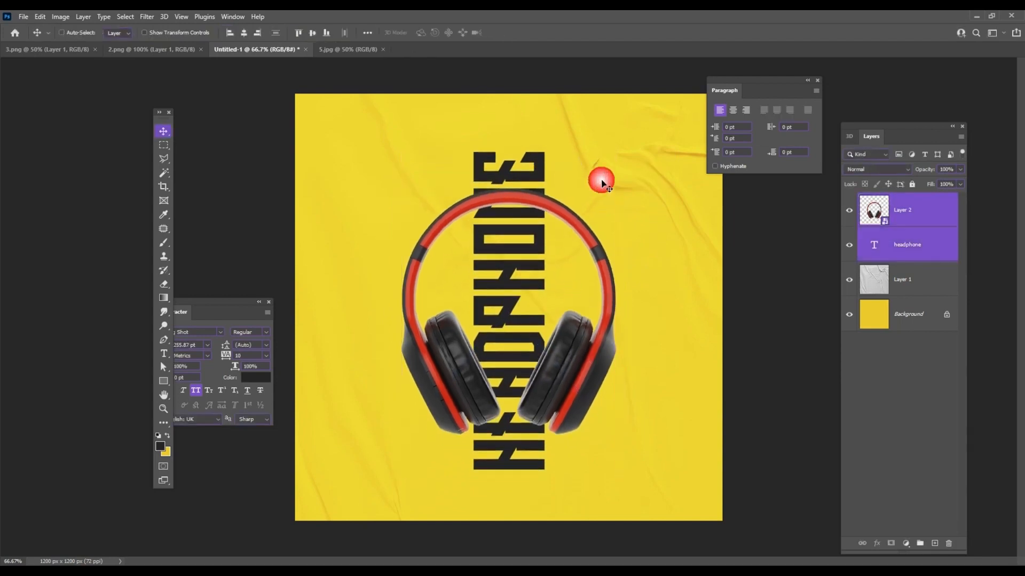
Enlarge the headphones around their center until they nearly span the height of the vertical title.
{"action": "left_click", "coordinate": [560, 386], "text": "ctrl"}
{"action": "key", "text": "ctrl+t"}
{"action": "left_click_drag", "start_coordinate": [614, 199], "coordinate": [648, 159]}
{"action": "key", "text": "Return"}
Move the vertical title down slightly and enlarge it to about 269 pt.
{"action": "left_click_drag", "start_coordinate": [515, 460], "coordinate": [518, 470]}
{"action": "key", "text": "ctrl+t"}
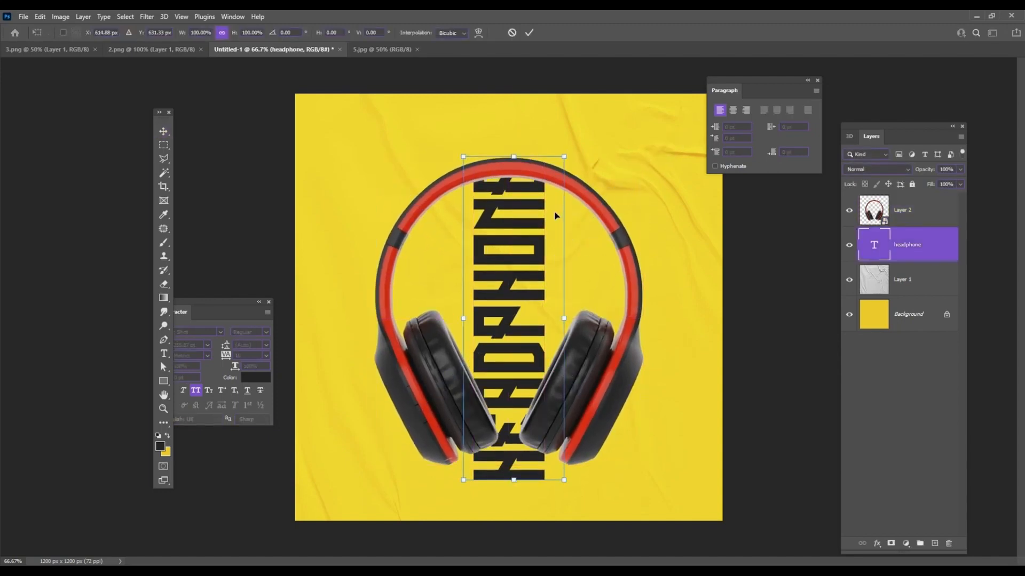
{"action": "mouse_move", "coordinate": [564, 157]}
{"action": "left_mouse_down"}
{"action": "mouse_move", "coordinate": [565, 134]}
{"action": "mouse_move", "coordinate": [549, 145]}
{"action": "left_mouse_up"}
{"action": "key", "text": "Return"}
Lower the headphones and shrink them slightly, and nudge the vertical title down so it shows above and below them.
{"action": "left_click_drag", "start_coordinate": [562, 377], "coordinate": [561, 387]}
{"action": "key", "text": "ctrl+t"}
{"action": "left_click_drag", "start_coordinate": [640, 173], "coordinate": [632, 185]}
{"action": "key", "text": "Return"}
{"action": "left_click_drag", "start_coordinate": [541, 163], "coordinate": [542, 168]}
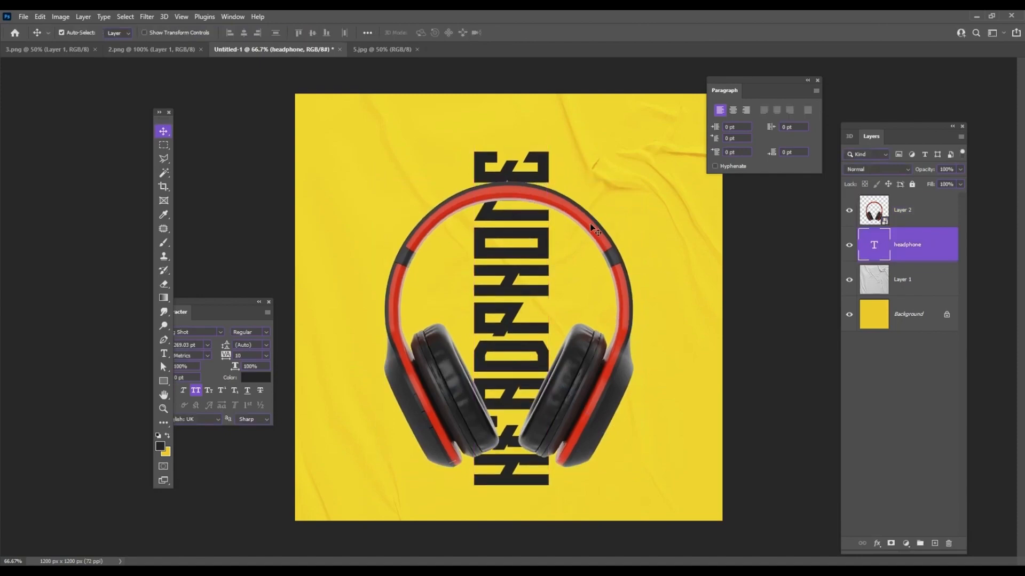
Create a new layer between the title and the headphones, and set up a smaller soft brush at 46% opacity.
{"action": "left_click", "coordinate": [914, 214]}
{"action": "left_click", "coordinate": [931, 246]}
{"action": "left_click", "coordinate": [934, 544]}
{"action": "right_click", "coordinate": [160, 248]}
{"action": "left_click", "coordinate": [214, 246]}
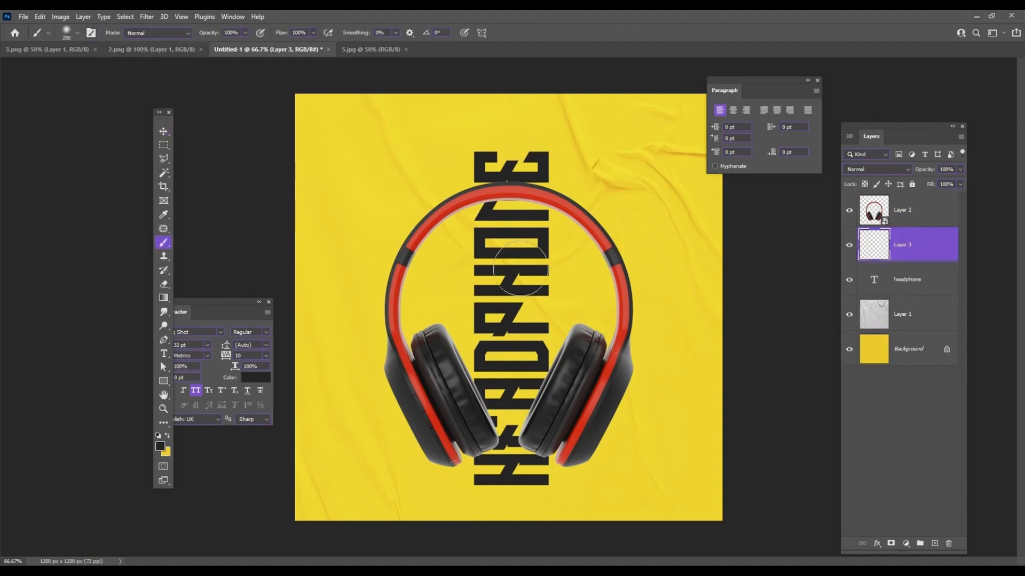
{"action": "left_click", "coordinate": [245, 33]}
{"action": "left_click", "coordinate": [600, 36]}
{"action": "key", "text": "bracketleft"}
{"action": "mouse_move", "coordinate": [618, 288]}
{"action": "left_mouse_down"}
{"action": "mouse_move", "coordinate": [605, 261]}
{"action": "mouse_move", "coordinate": [553, 235]}
{"action": "mouse_move", "coordinate": [625, 290]}
{"action": "mouse_move", "coordinate": [562, 220]}
{"action": "left_mouse_up"}
{"action": "left_click", "coordinate": [584, 253]}
{"action": "key", "text": "ctrl+z"}
{"action": "key", "text": "ctrl+z"}
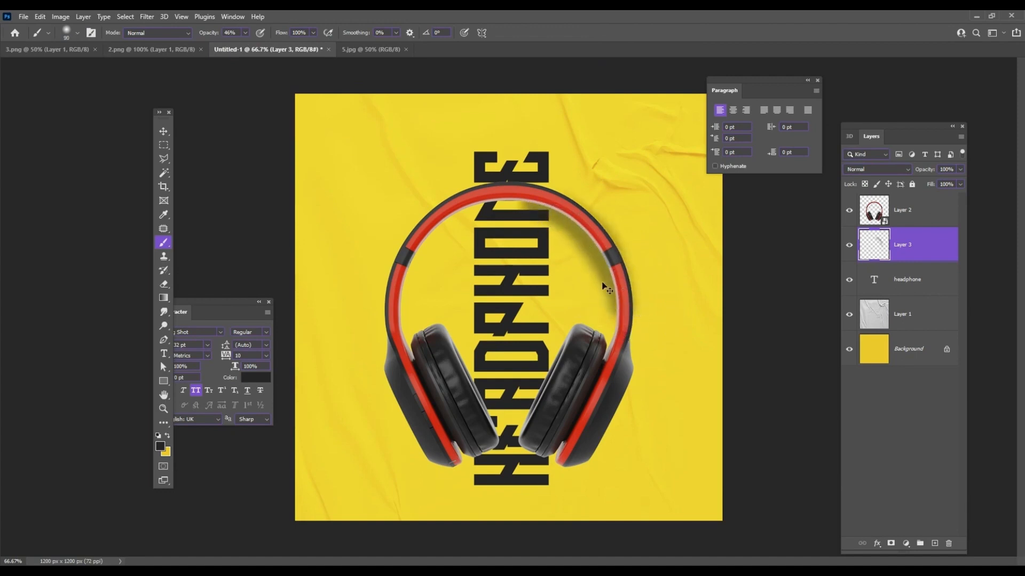
{"action": "key", "text": "ctrl+z"}
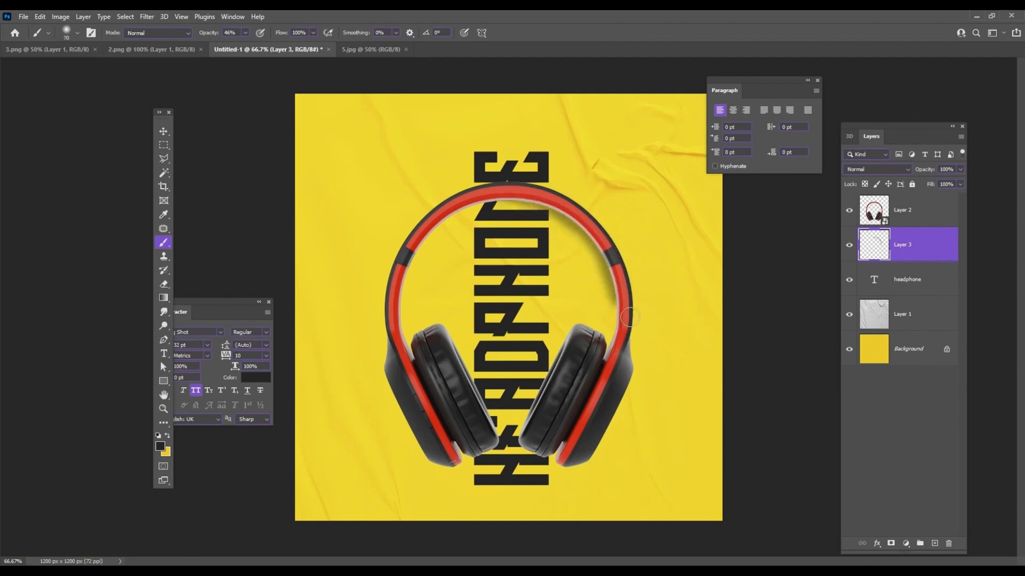
{"action": "key", "text": "ctrl+z"}
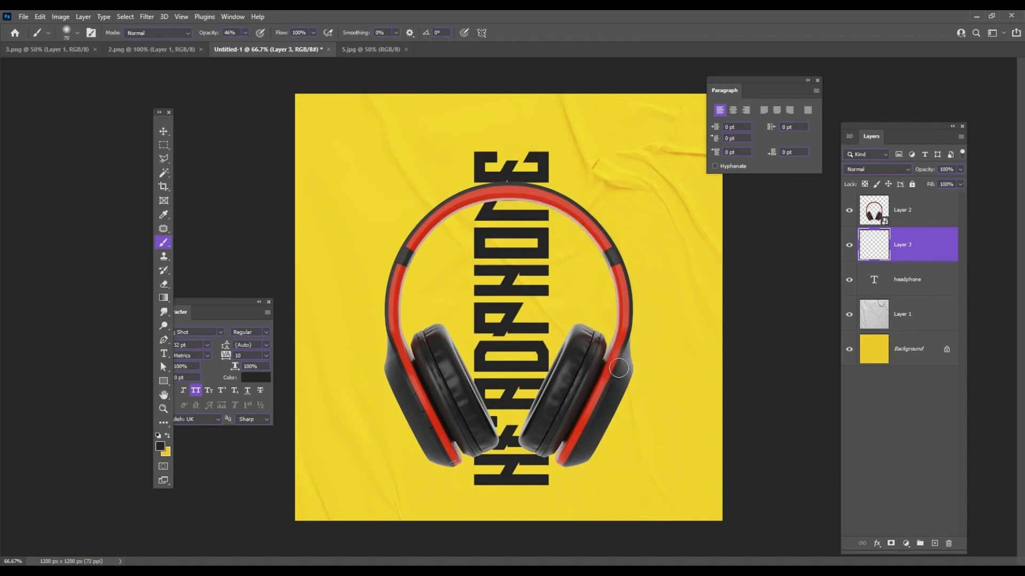
Paint a soft dark shadow along the inner right edge of the headband on the new layer.
{"action": "left_click_drag", "start_coordinate": [625, 320], "coordinate": [615, 276]}
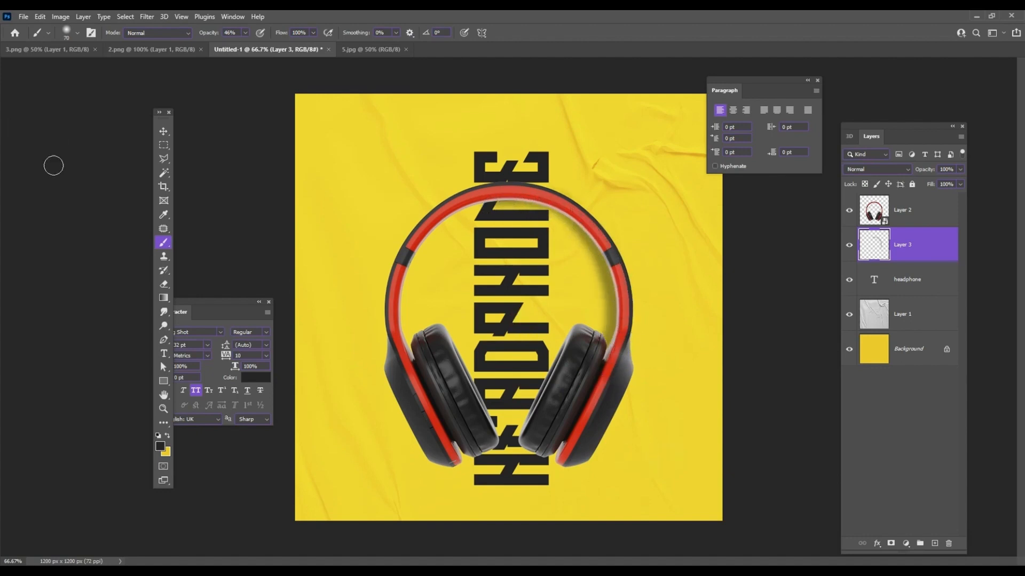
{"action": "left_click", "coordinate": [164, 131]}
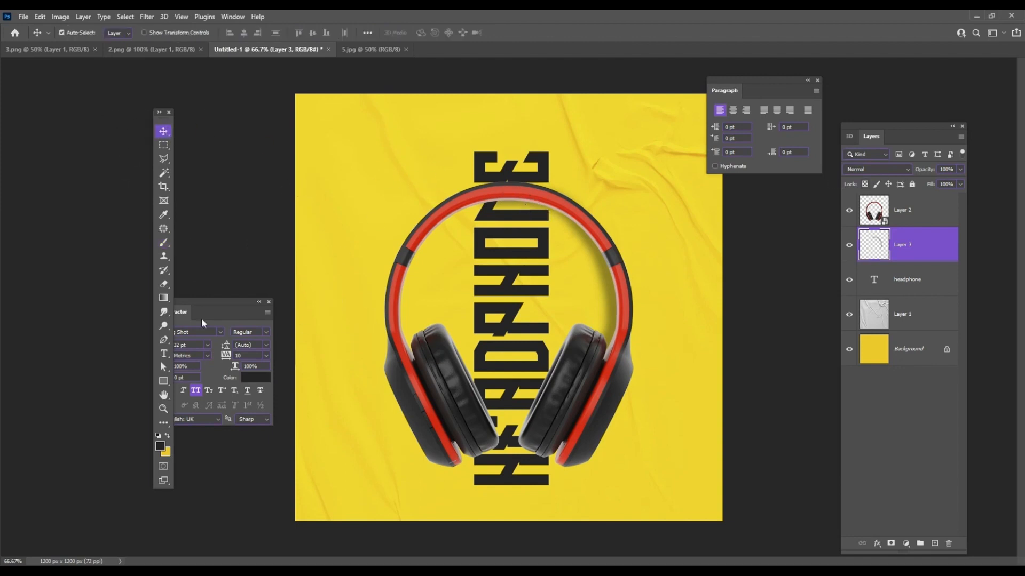
Draw a rectangle about 241 × 128 px beside the headband's left edge and fill it with near-black.
{"action": "left_click_drag", "start_coordinate": [160, 383], "coordinate": [194, 383]}
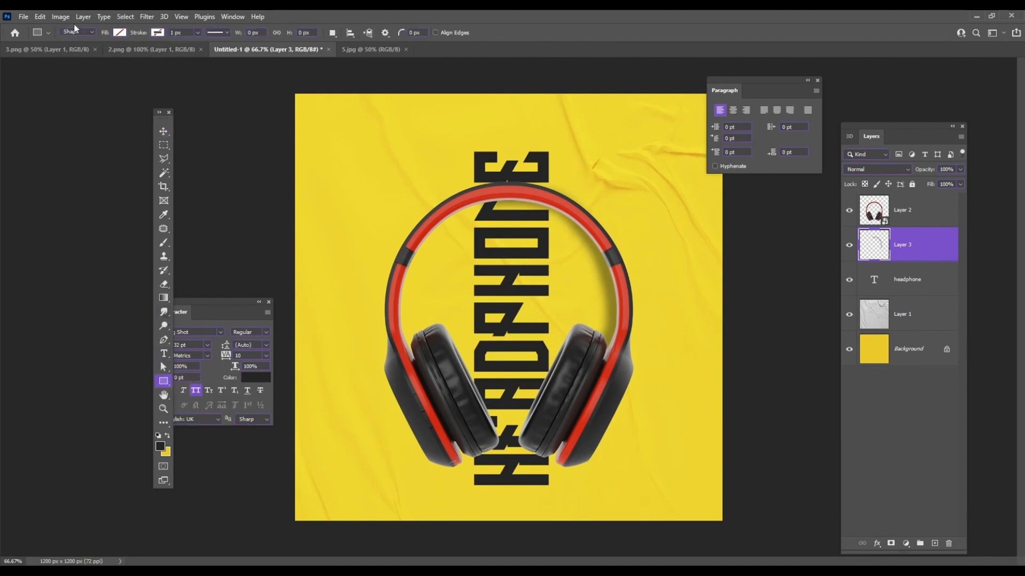
{"action": "mouse_move", "coordinate": [361, 275]}
{"action": "left_mouse_down"}
{"action": "mouse_move", "coordinate": [400, 295]}
{"action": "mouse_move", "coordinate": [396, 268]}
{"action": "mouse_move", "coordinate": [403, 302]}
{"action": "left_mouse_up"}
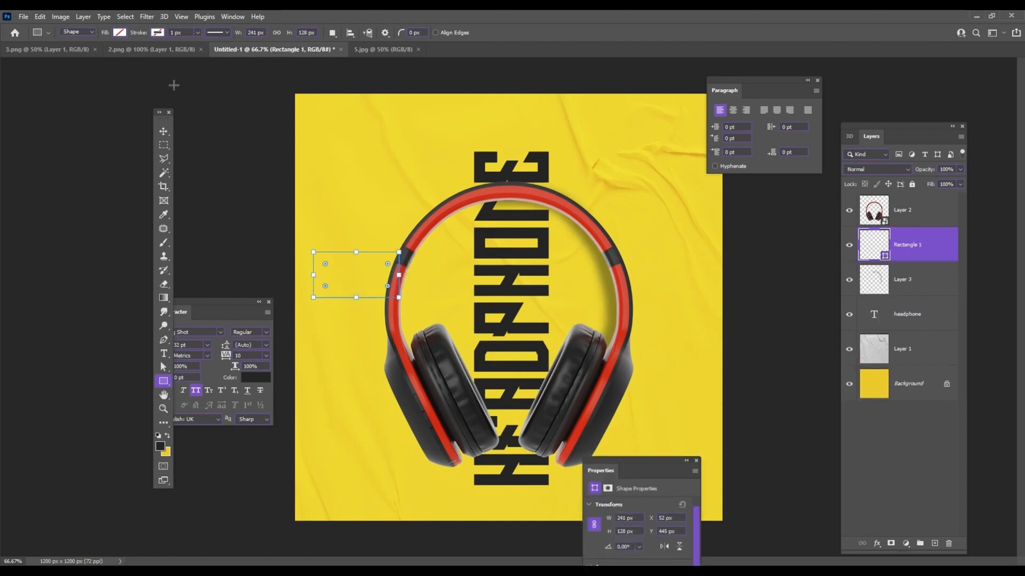
{"action": "left_click", "coordinate": [119, 32]}
{"action": "left_click", "coordinate": [52, 89]}
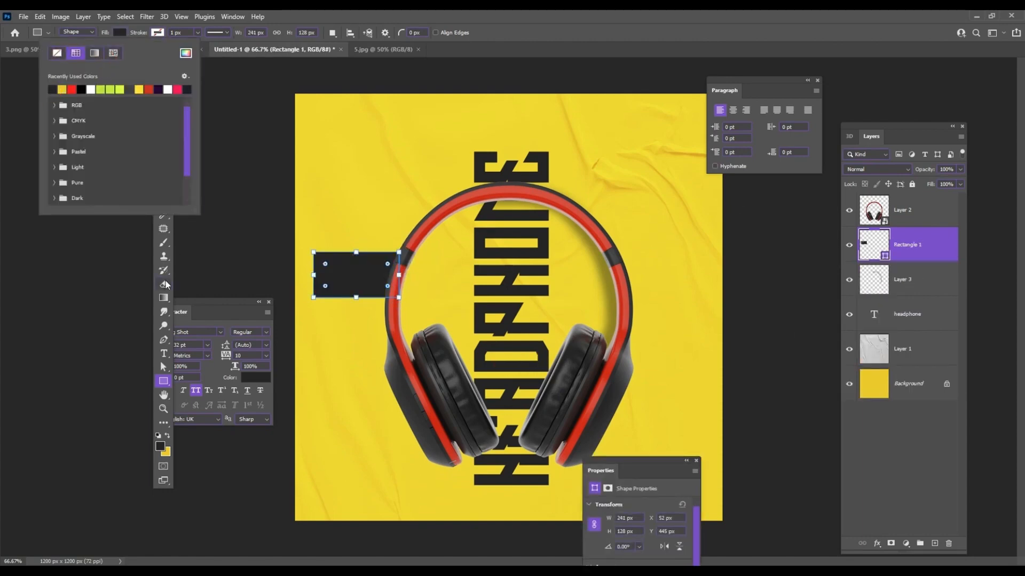
{"action": "key", "text": "Escape"}
{"action": "key", "text": "v"}
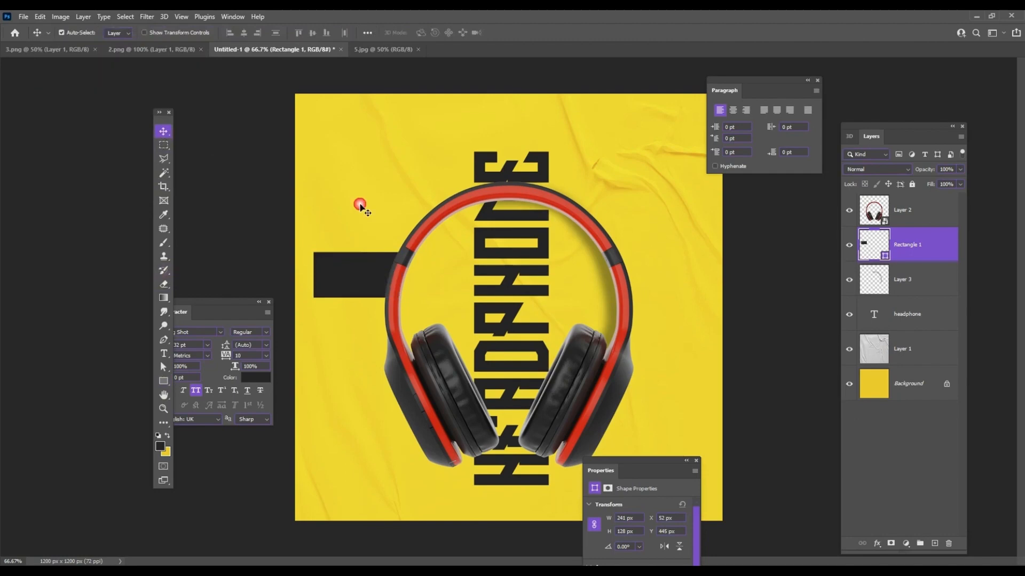
{"action": "left_click", "coordinate": [696, 461]}
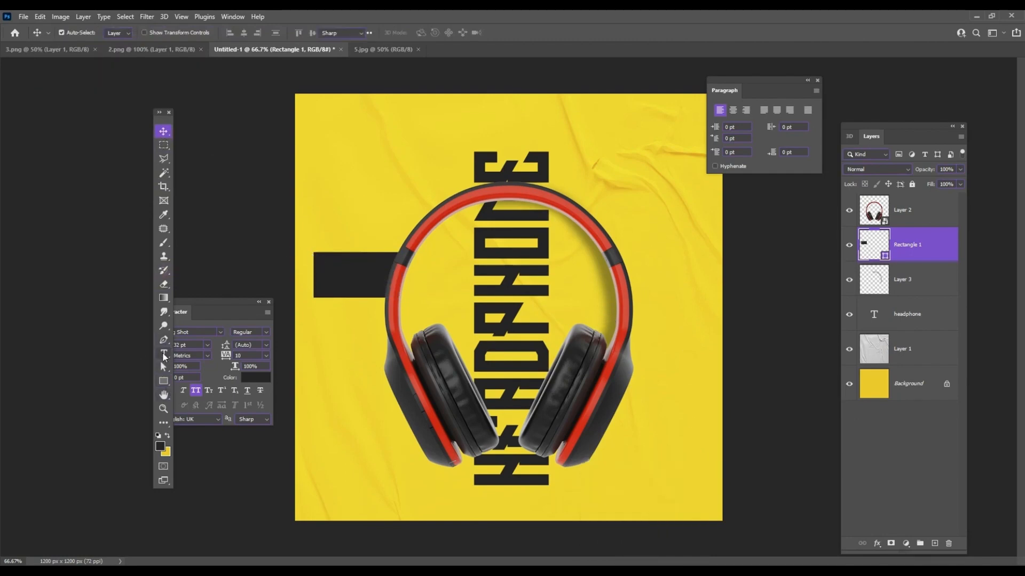
Add the text "SHOP NOW" in the upper-left area of the poster and color it with the background's yellow.
{"action": "left_click", "coordinate": [164, 356]}
{"action": "left_click", "coordinate": [336, 158]}
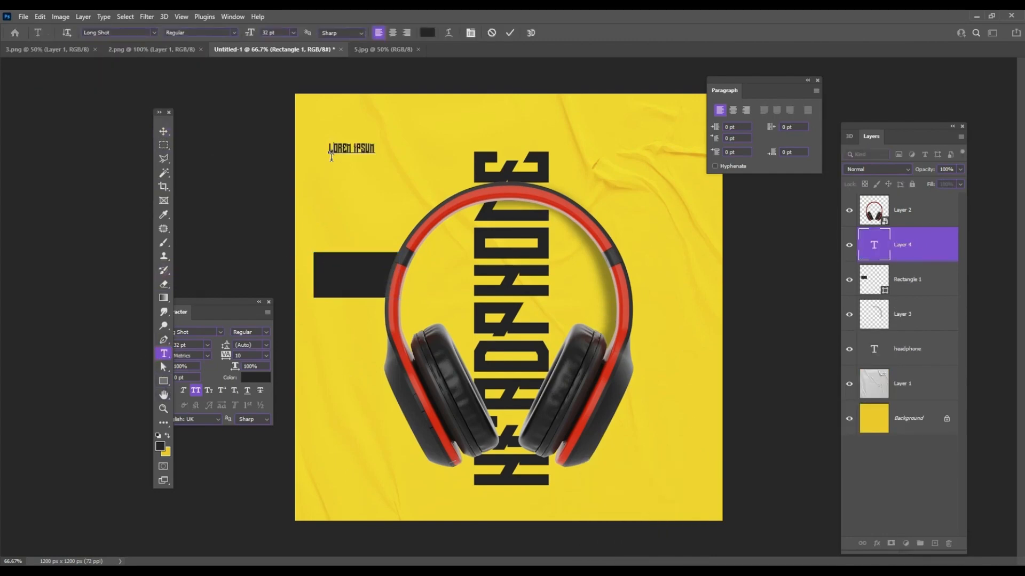
{"action": "key", "text": "ctrl+a"}
{"action": "left_click", "coordinate": [427, 33]}
{"action": "left_click", "coordinate": [454, 128]}
{"action": "left_click", "coordinate": [579, 193]}
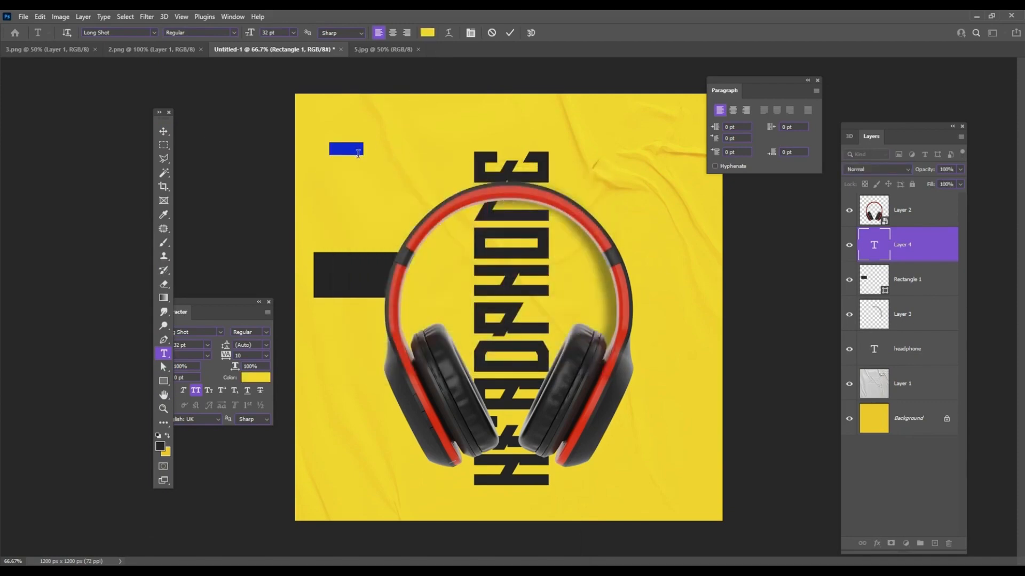
Move the "SHOP NOW" text onto the black rectangle and enlarge it to about 67 pt.
{"action": "left_click_drag", "start_coordinate": [347, 152], "coordinate": [394, 256]}
{"action": "key", "text": "ctrl+t"}
{"action": "key", "text": "Return"}
{"action": "key", "text": "ctrl+t"}
{"action": "left_click_drag", "start_coordinate": [327, 279], "coordinate": [372, 267]}
{"action": "key", "text": "Return"}
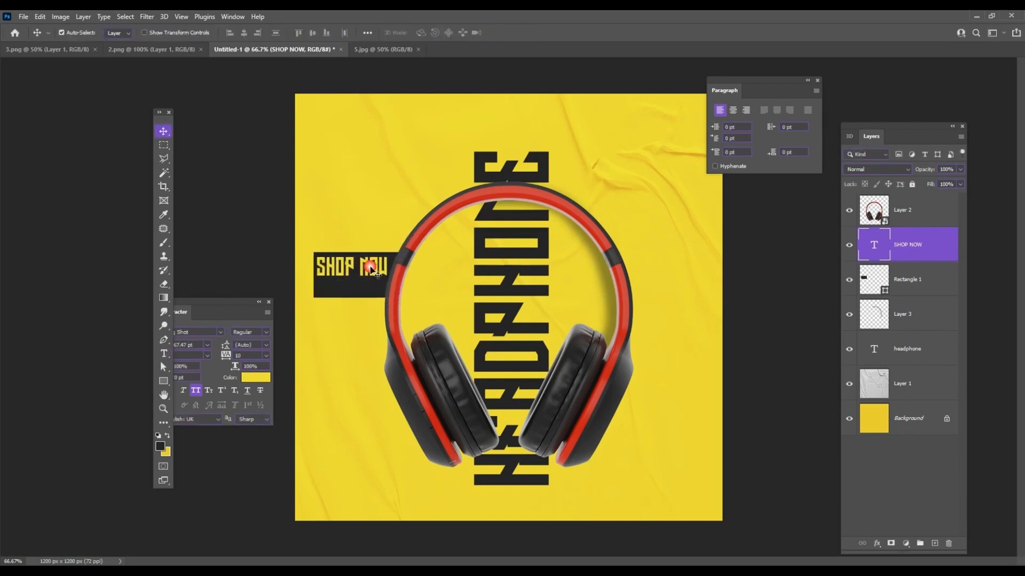
Change the "SHOP NOW" text's font to Bebas Neue Pro Bold and set its tracking to 0.
{"action": "double_click", "coordinate": [372, 268]}
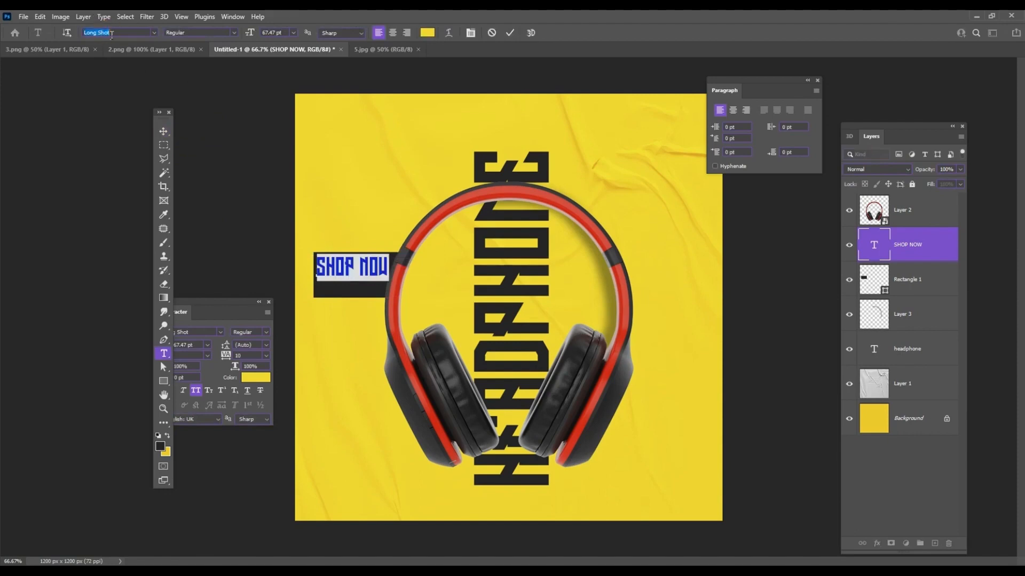
{"action": "type", "text": "OSW"}
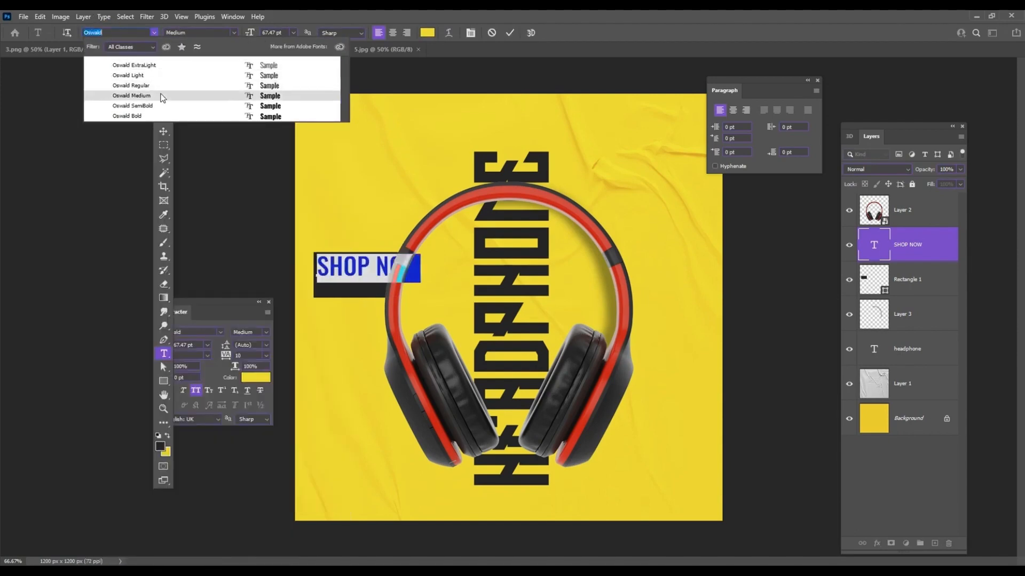
{"action": "left_click", "coordinate": [161, 106]}
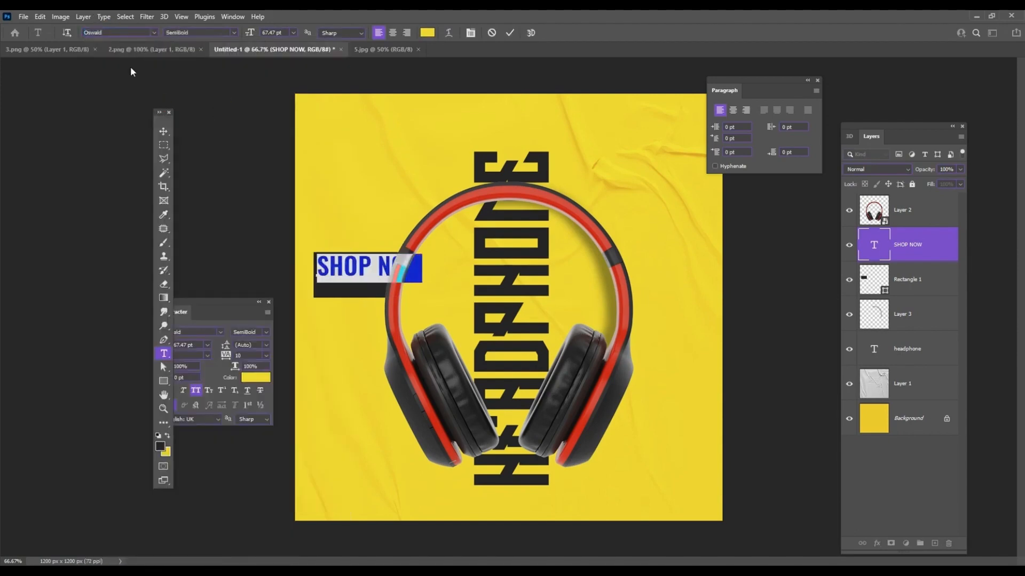
{"action": "type", "text": "BEB"}
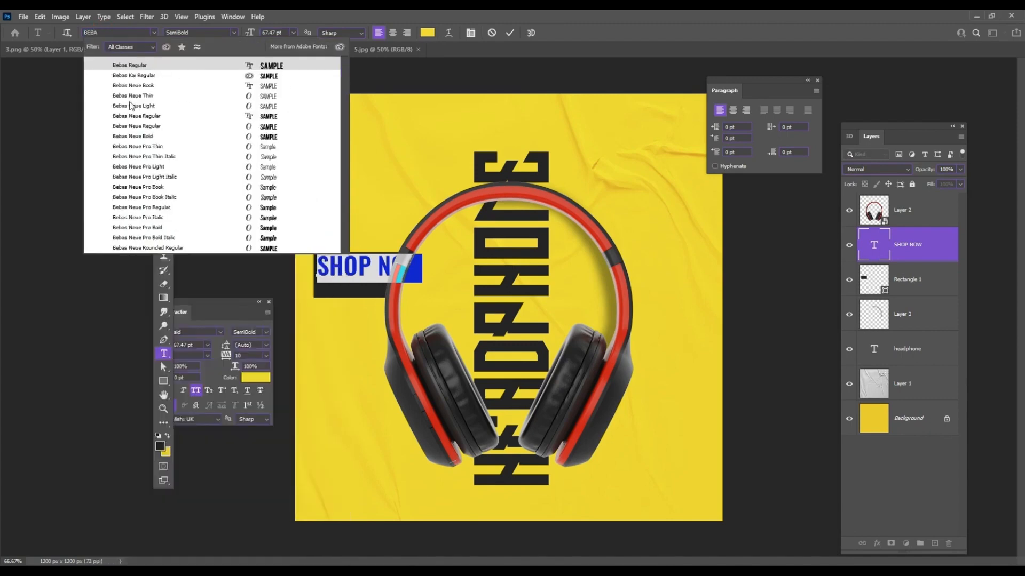
{"action": "type", "text": "A"}
{"action": "left_click", "coordinate": [222, 227]}
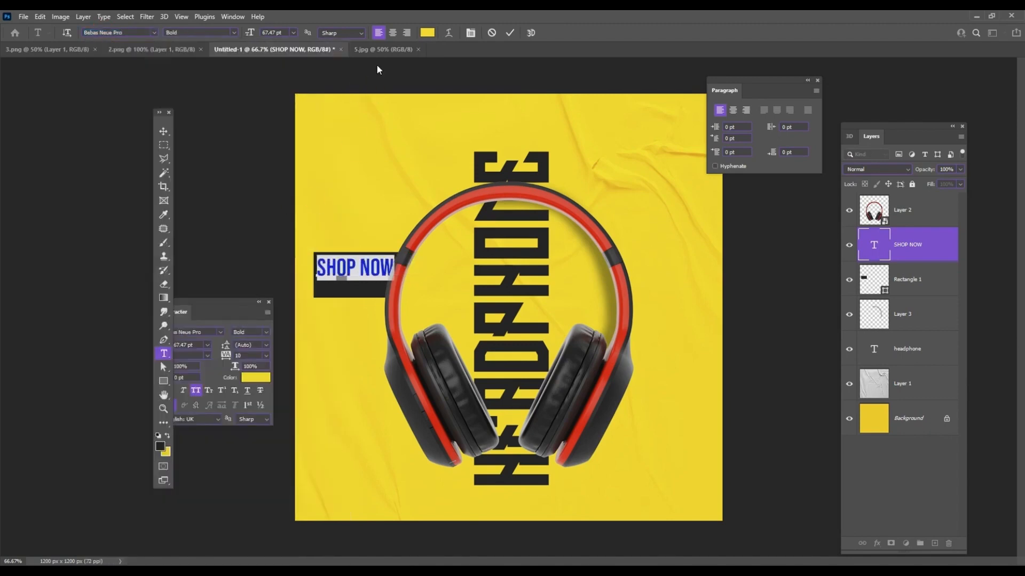
{"action": "left_click", "coordinate": [265, 356]}
{"action": "left_click", "coordinate": [245, 422]}
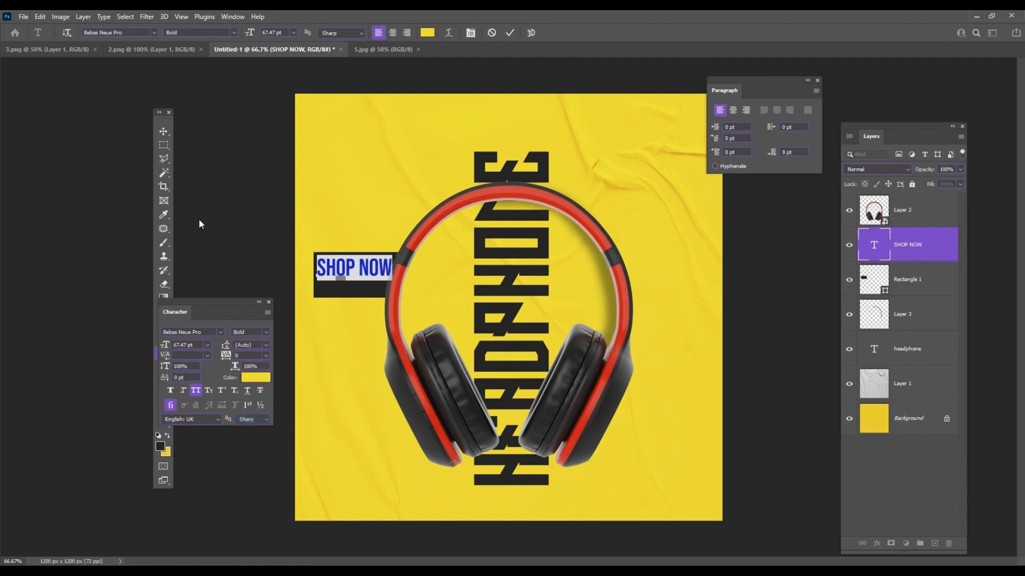
Scale the "SHOP NOW" text down to about 59 pt and place a duplicate of it directly below.
{"action": "left_click", "coordinate": [164, 132]}
{"action": "key", "text": "ctrl+t"}
{"action": "left_click_drag", "start_coordinate": [393, 255], "coordinate": [360, 290]}
{"action": "key", "text": "Return"}
Change the lower "SHOP NOW" copy to "$200" and shift it toward the center of the line above.
{"action": "double_click", "coordinate": [357, 287]}
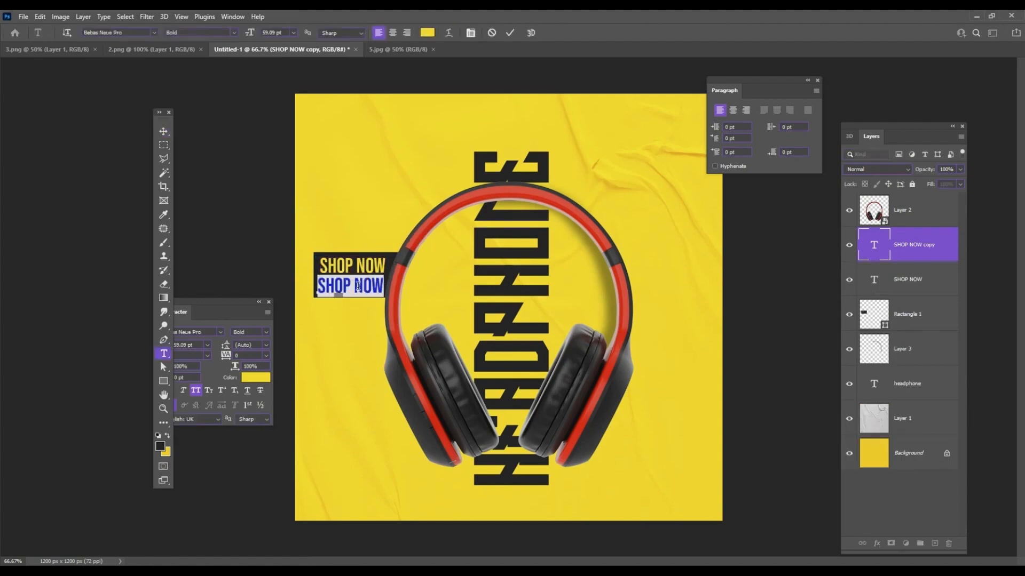
{"action": "type", "text": "$200"}
{"action": "key", "text": "ctrl+a"}
{"action": "left_click", "coordinate": [163, 132]}
{"action": "left_click_drag", "start_coordinate": [338, 285], "coordinate": [350, 285]}
Set the "$200" text to the Bold Italic style.
{"action": "double_click", "coordinate": [347, 286]}
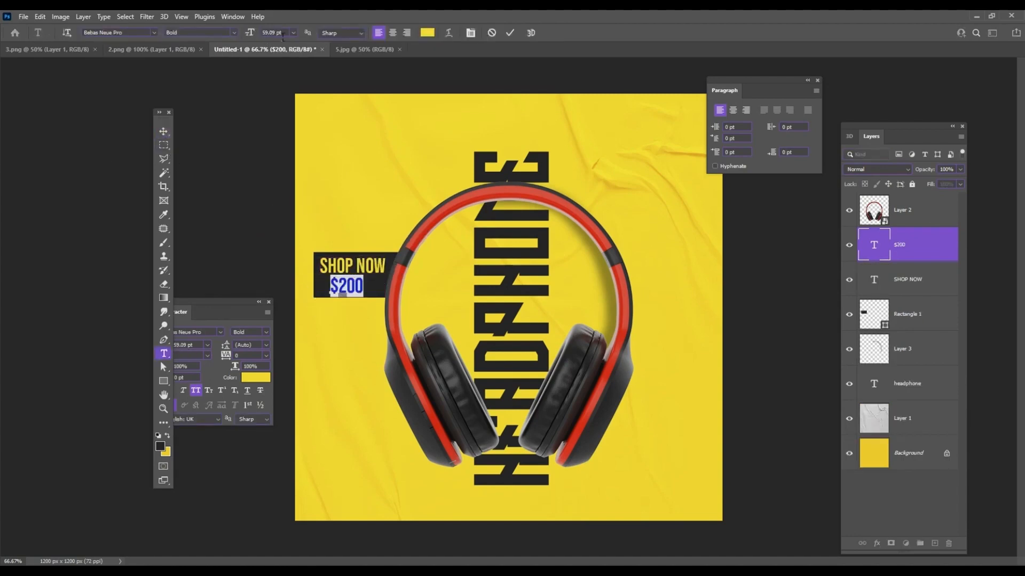
{"action": "left_click", "coordinate": [234, 33]}
{"action": "left_click", "coordinate": [197, 119]}
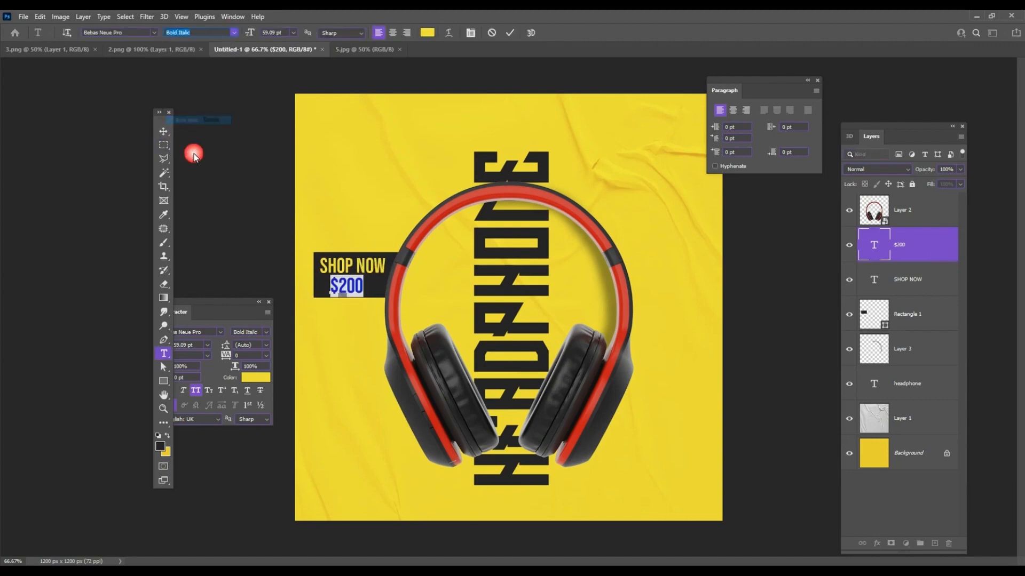
{"action": "left_click", "coordinate": [162, 132]}
Set the "SHOP NOW" text to the Book style.
{"action": "left_click", "coordinate": [361, 269]}
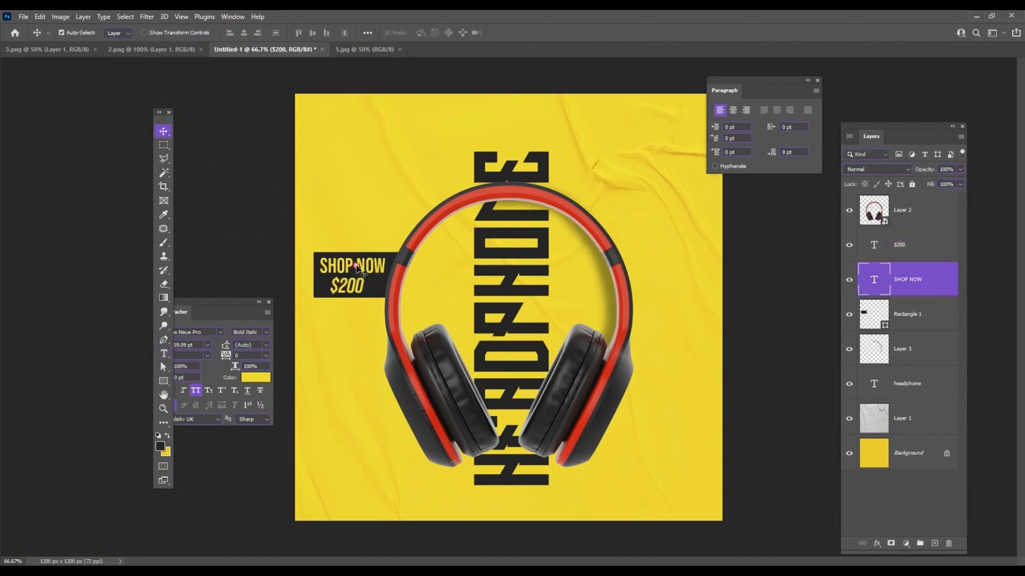
{"action": "double_click", "coordinate": [361, 270]}
{"action": "left_click", "coordinate": [233, 33]}
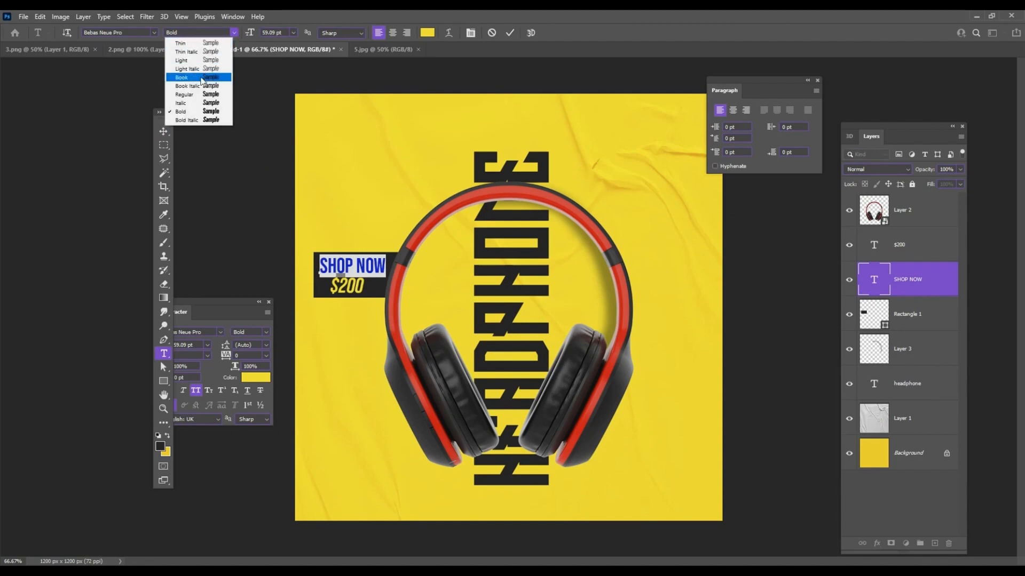
{"action": "left_click", "coordinate": [183, 71]}
{"action": "left_click", "coordinate": [164, 131]}
Center the "$200" text under "SHOP NOW" and set its style to Bold.
{"action": "left_click_drag", "start_coordinate": [346, 287], "coordinate": [352, 286]}
{"action": "key", "text": "ctrl"}
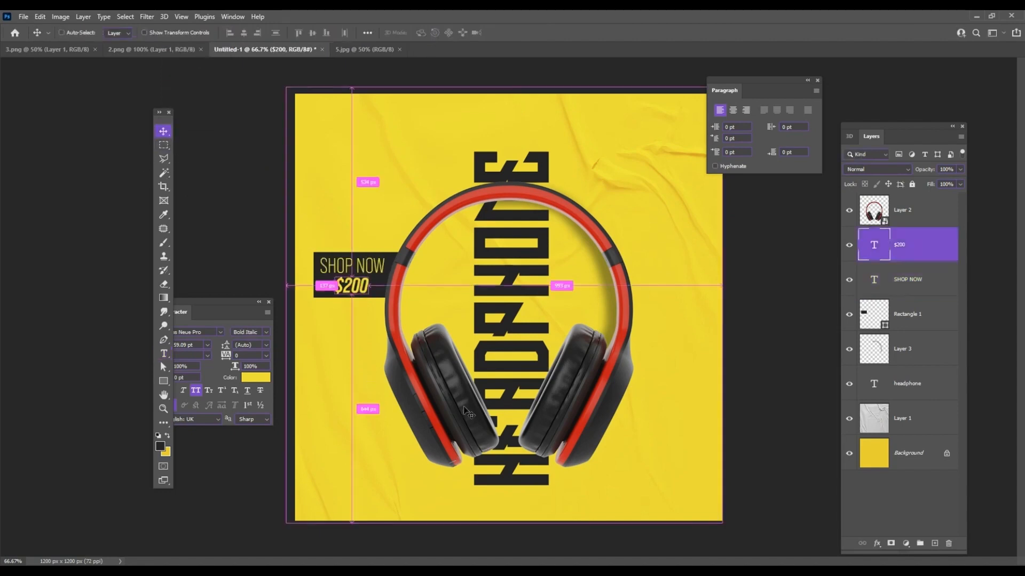
{"action": "double_click", "coordinate": [349, 286]}
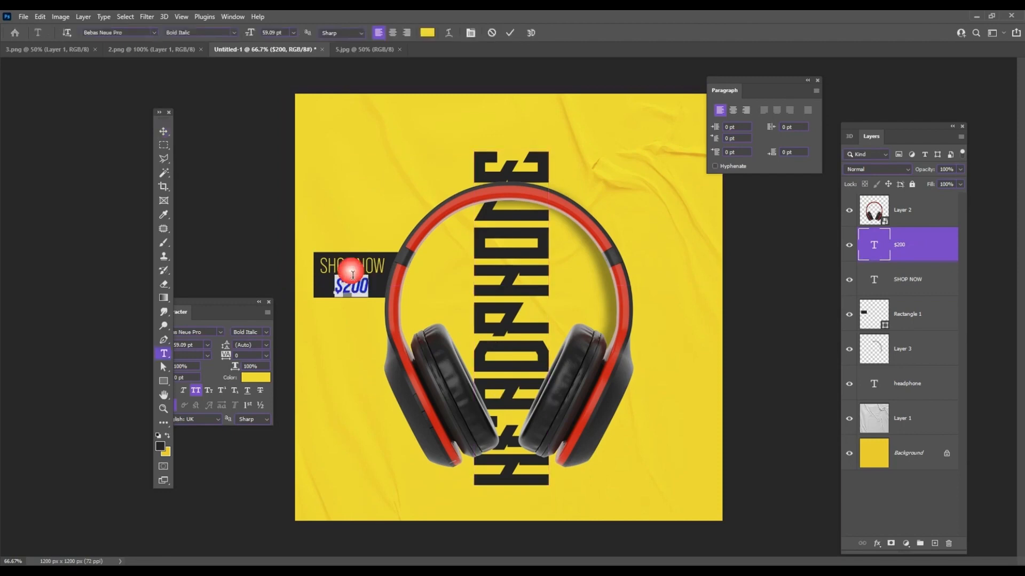
{"action": "left_click", "coordinate": [233, 33]}
{"action": "left_click", "coordinate": [180, 111]}
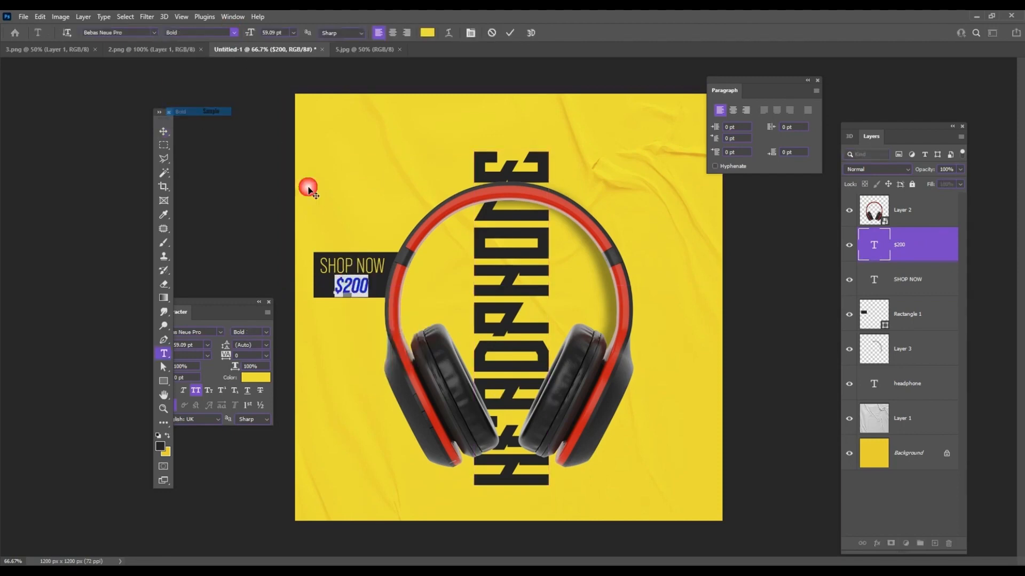
{"action": "left_click", "coordinate": [164, 132]}
Swap the two lines so "$200" sits above "SHOP NOW", and scale "SHOP NOW" down to about 37 pt.
{"action": "mouse_move", "coordinate": [362, 287]}
{"action": "left_mouse_down"}
{"action": "mouse_move", "coordinate": [362, 269]}
{"action": "mouse_move", "coordinate": [380, 286]}
{"action": "mouse_move", "coordinate": [373, 278]}
{"action": "left_mouse_up"}
{"action": "key", "text": "ctrl+t"}
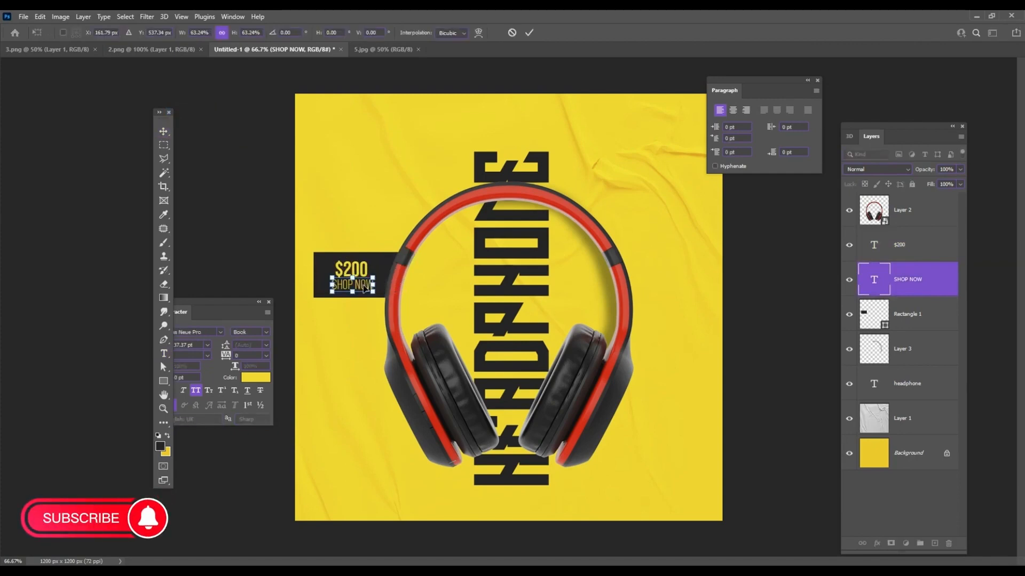
{"action": "double_click", "coordinate": [364, 286]}
Set the small "SHOP NOW" text's font style to Regular.
{"action": "double_click", "coordinate": [366, 288]}
{"action": "left_click", "coordinate": [200, 33]}
{"action": "left_click", "coordinate": [178, 122]}
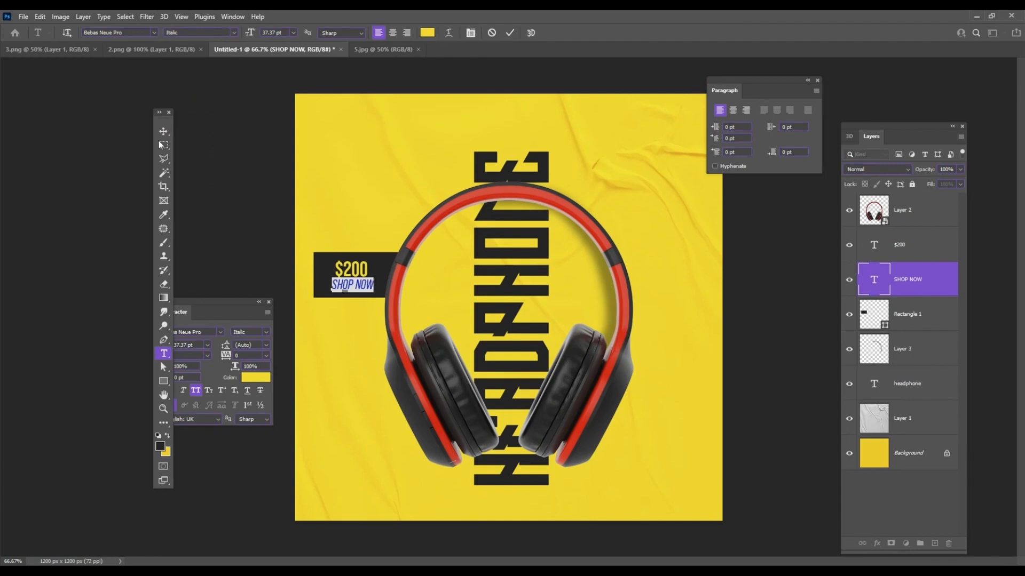
{"action": "left_click", "coordinate": [230, 36]}
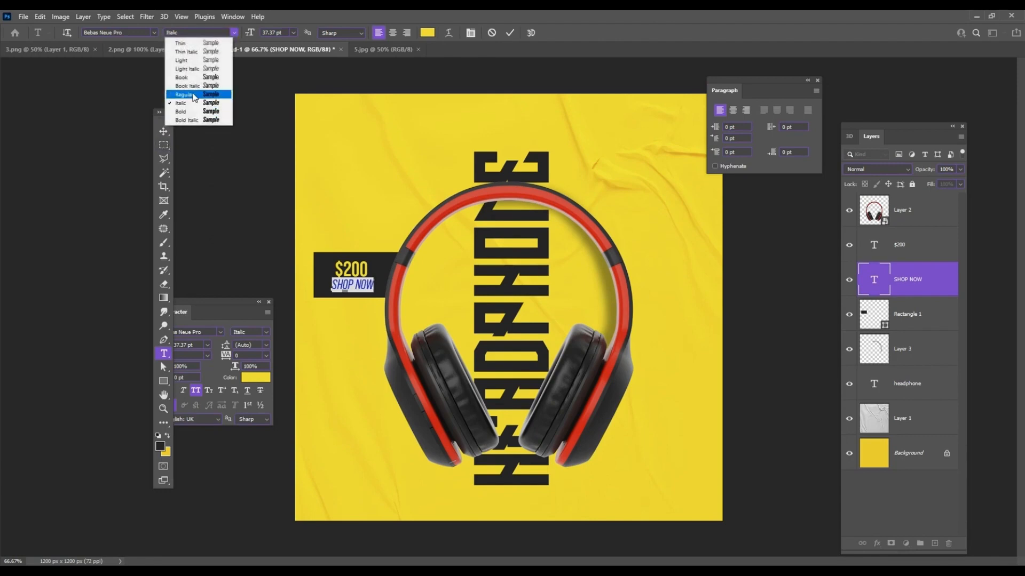
{"action": "left_click", "coordinate": [194, 97]}
{"action": "left_click", "coordinate": [167, 131]}
Center "SHOP NOW" beneath the price and enlarge "$200" to about 72 pt inside the black rectangle.
{"action": "mouse_move", "coordinate": [354, 286]}
{"action": "left_mouse_down"}
{"action": "mouse_move", "coordinate": [380, 258]}
{"action": "mouse_move", "coordinate": [366, 289]}
{"action": "left_mouse_up"}
{"action": "left_click", "coordinate": [362, 270]}
{"action": "key", "text": "ctrl+t"}
{"action": "key", "text": "Return"}
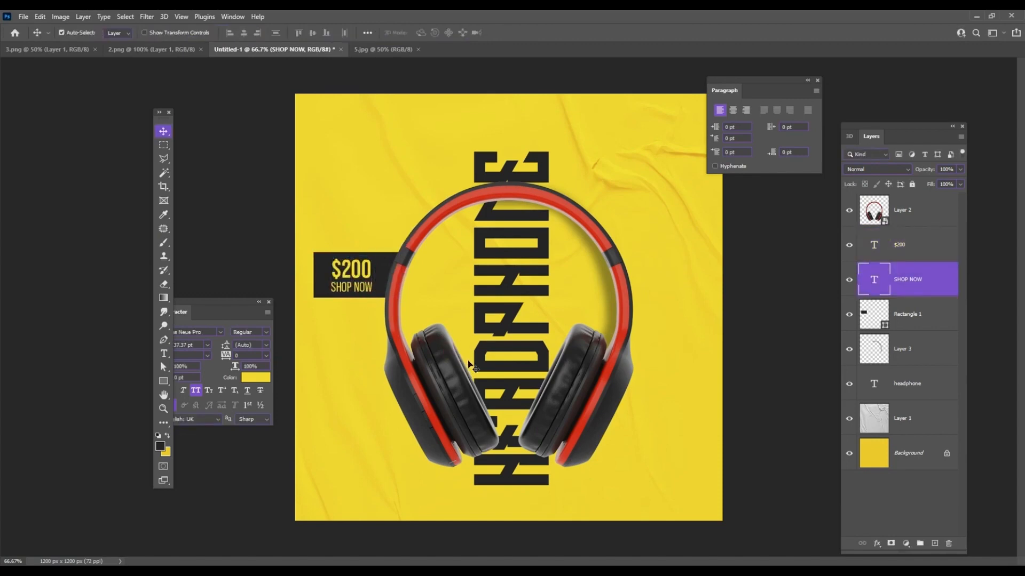
Duplicate the black rectangle across the headband's right edge and mask out the part inside the headband with a black brush.
{"action": "left_click_drag", "start_coordinate": [318, 263], "coordinate": [610, 250]}
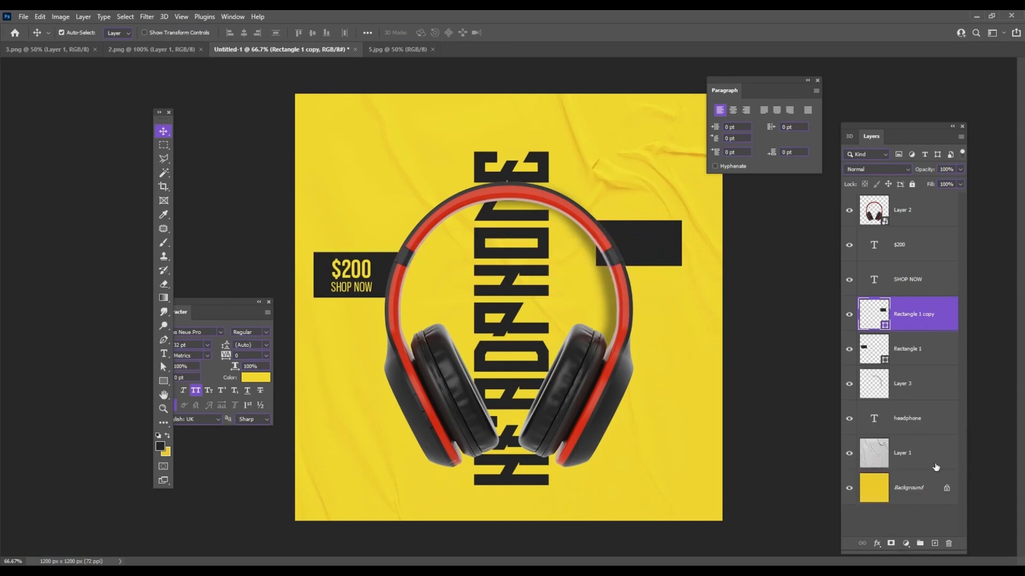
{"action": "left_click", "coordinate": [898, 543]}
{"action": "key", "text": "b"}
{"action": "left_click_drag", "start_coordinate": [244, 34], "coordinate": [268, 46]}
{"action": "left_click", "coordinate": [77, 33]}
{"action": "left_click", "coordinate": [101, 92]}
{"action": "left_click", "coordinate": [567, 37]}
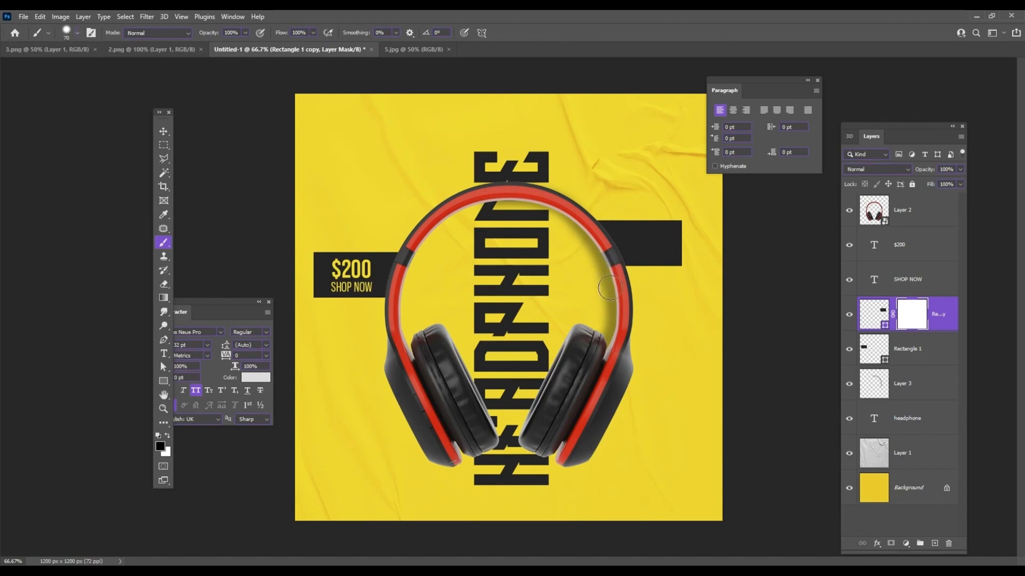
Duplicate the "$200" text onto the right black rectangle and change it to "30%".
{"action": "left_click_drag", "start_coordinate": [355, 274], "coordinate": [651, 236]}
{"action": "double_click", "coordinate": [647, 233]}
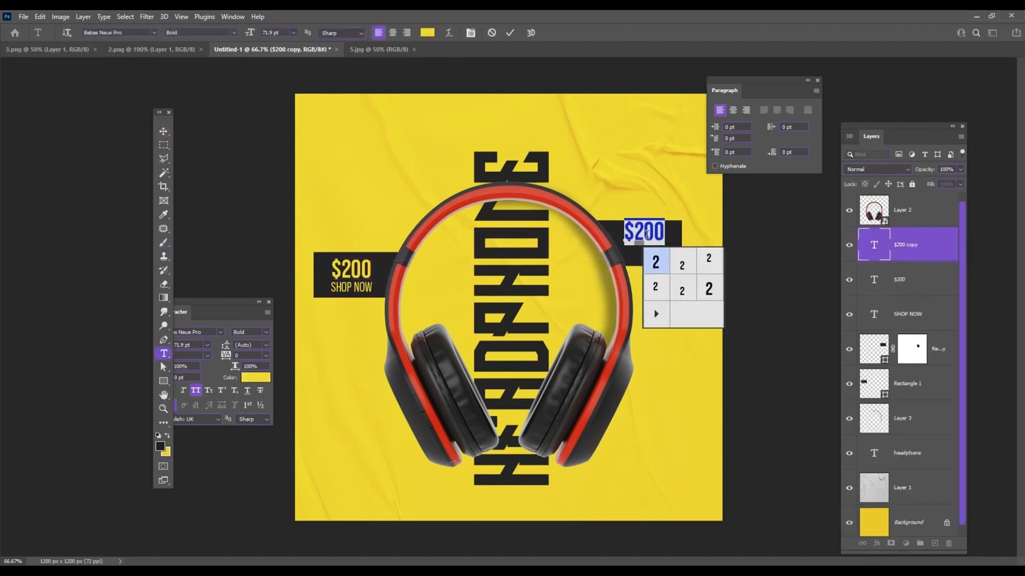
{"action": "type", "text": "3"}
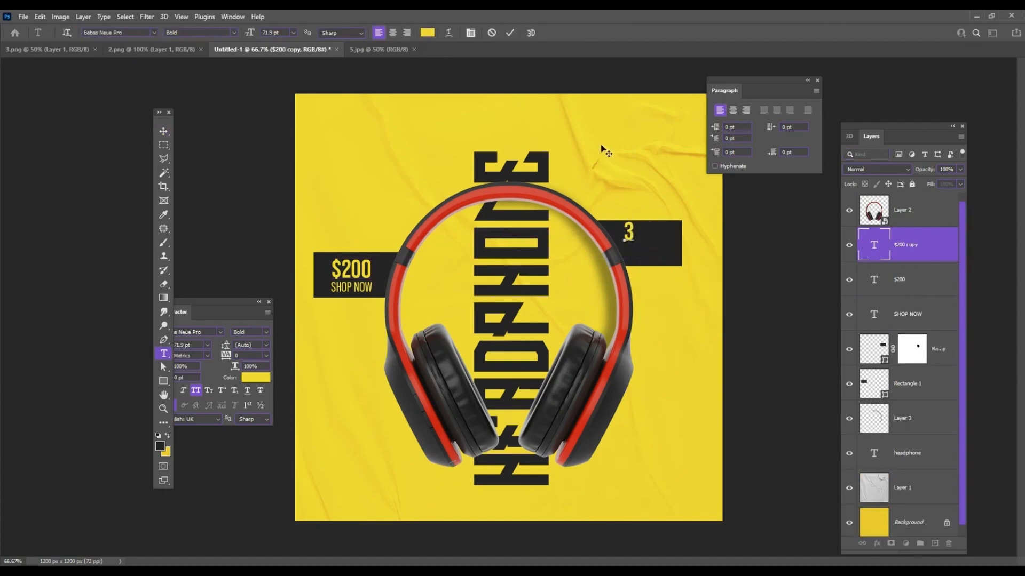
{"action": "type", "text": "0%"}
{"action": "left_click", "coordinate": [164, 132]}
Duplicate the "SHOP NOW" text below "30%" and change it to "SPECIAL DISCOUNT".
{"action": "left_click_drag", "start_coordinate": [342, 287], "coordinate": [648, 256]}
{"action": "double_click", "coordinate": [667, 258]}
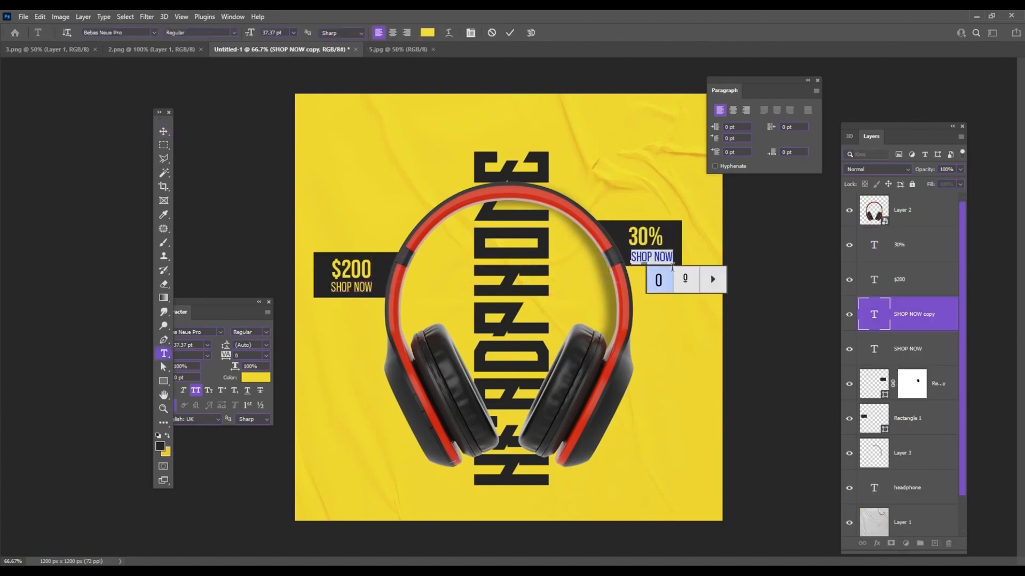
{"action": "type", "text": "SPECIAL DISC"}
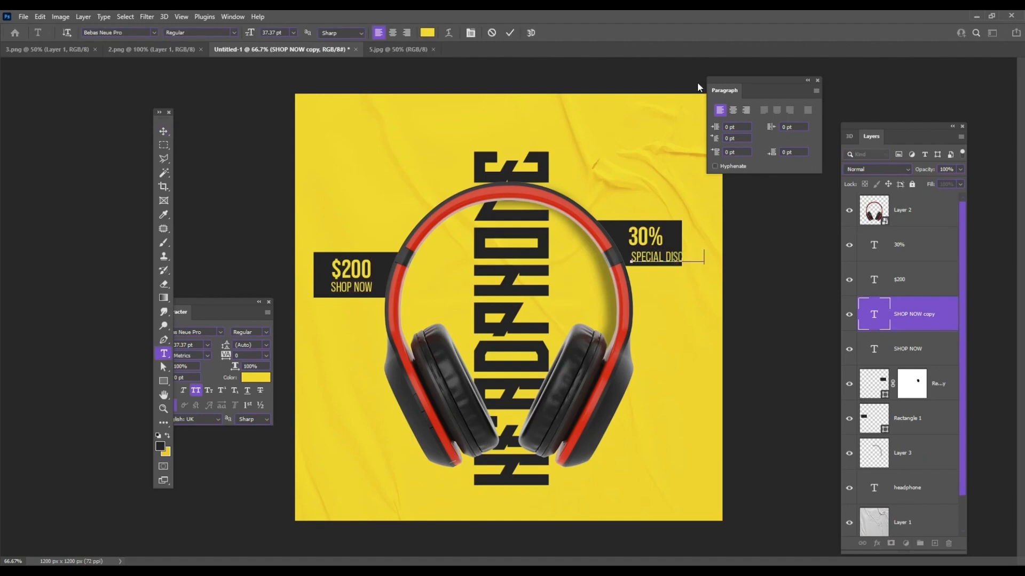
Reduce "SPECIAL DISCOUNT" to 28 pt and center it and "30%" within the right black rectangle.
{"action": "key", "text": "ctrl+a"}
{"action": "left_click", "coordinate": [293, 32]}
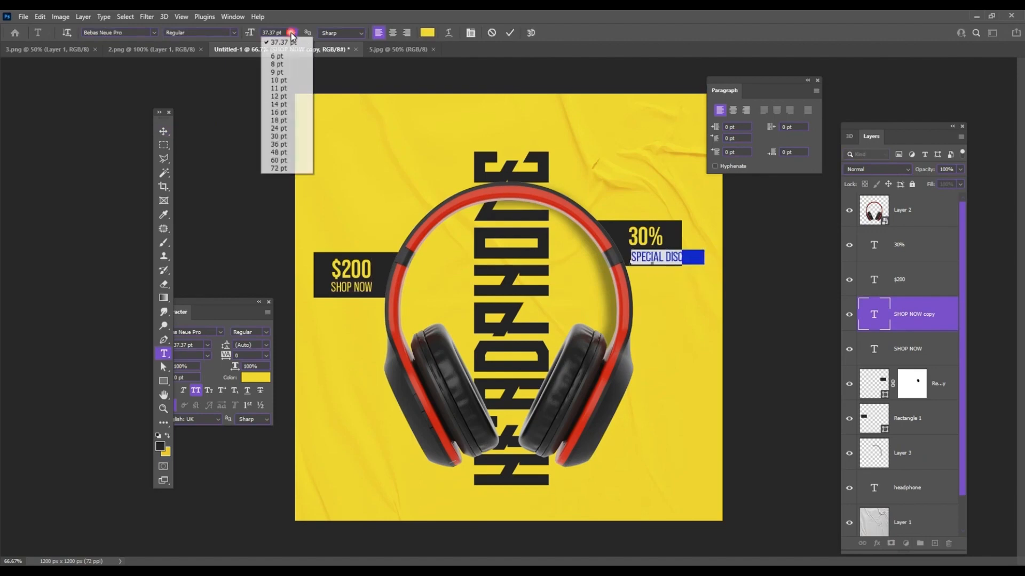
{"action": "left_click", "coordinate": [296, 140]}
{"action": "left_click", "coordinate": [164, 131]}
{"action": "left_click_drag", "start_coordinate": [664, 261], "coordinate": [654, 257]}
{"action": "double_click", "coordinate": [667, 260]}
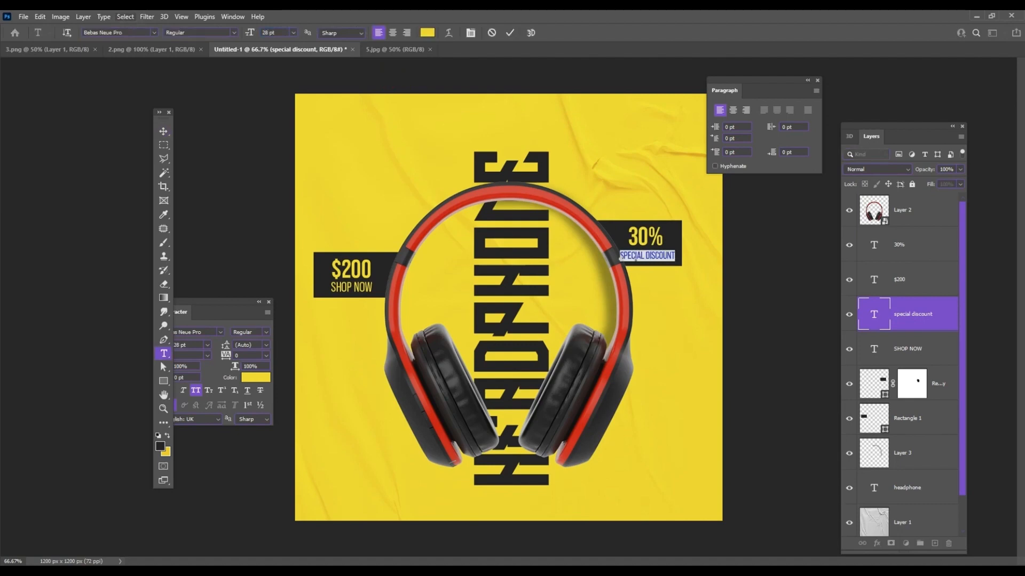
{"action": "left_click", "coordinate": [164, 131]}
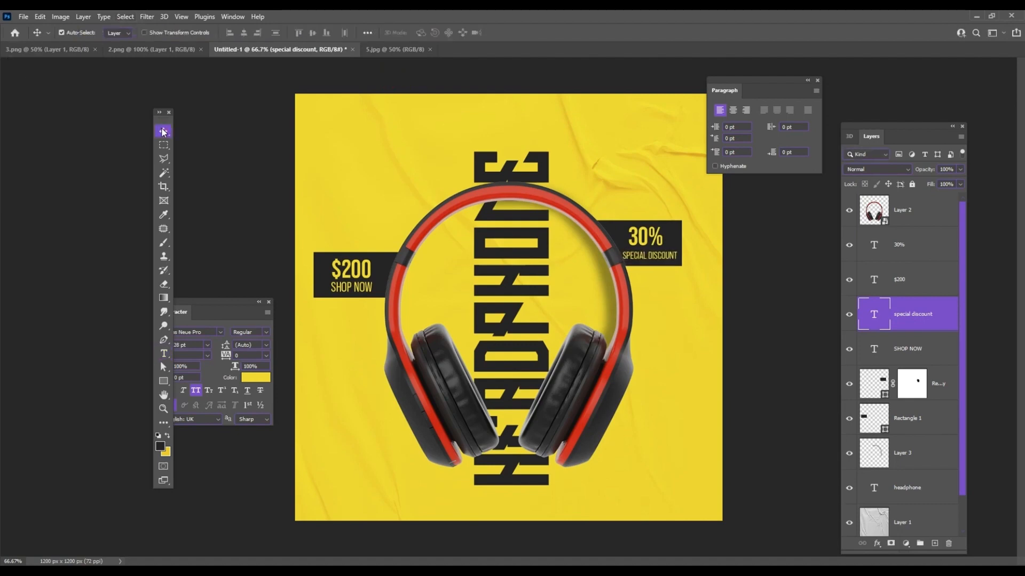
{"action": "left_click_drag", "start_coordinate": [650, 238], "coordinate": [655, 241]}
{"action": "key", "text": "ctrl"}
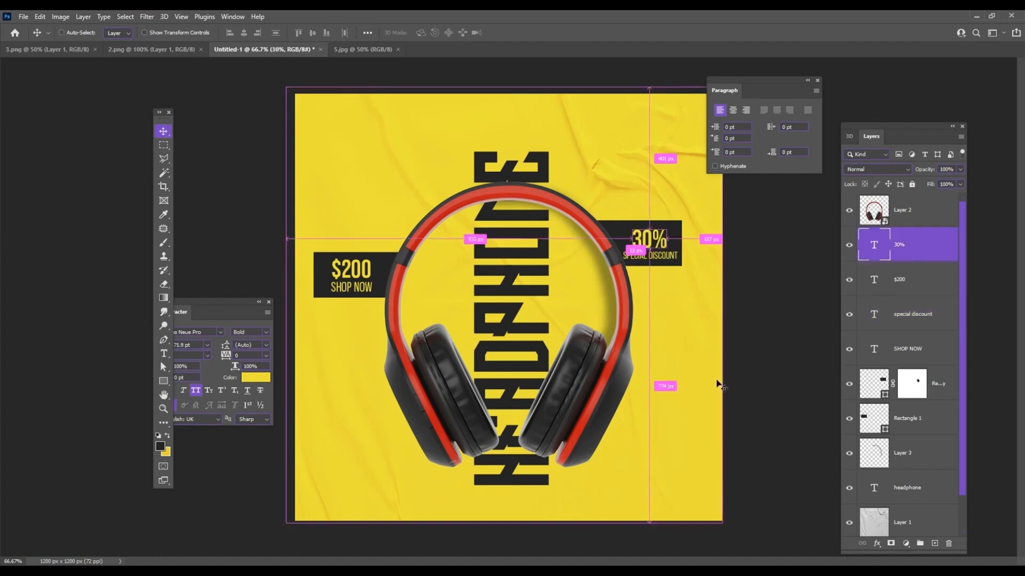
Lock the fabric texture layer and move the headphones, title and both labels down slightly together.
{"action": "scroll", "coordinate": [889, 493], "scroll_direction": "down", "scroll_amount": 1}
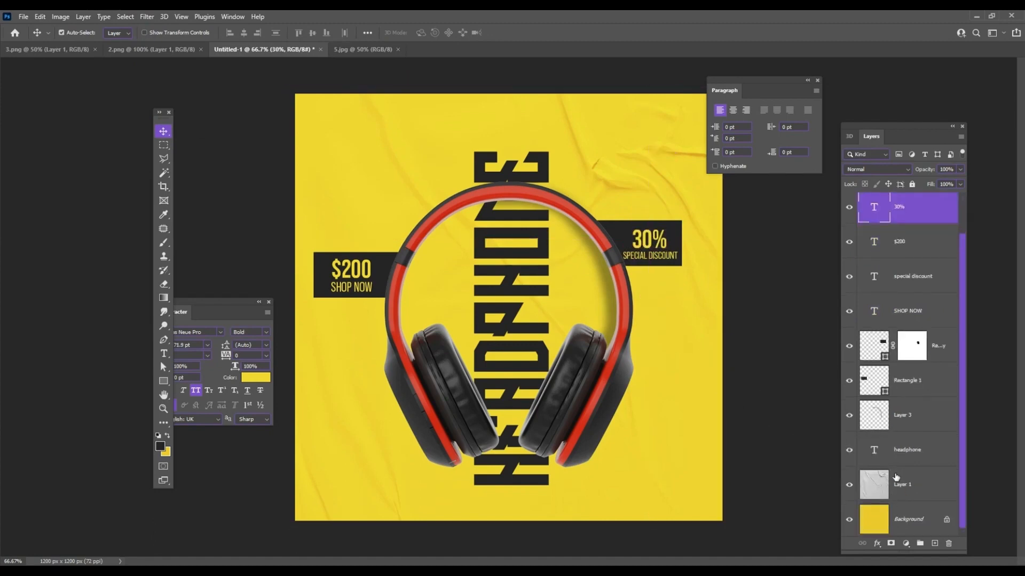
{"action": "left_click", "coordinate": [896, 478]}
{"action": "left_click", "coordinate": [913, 184]}
{"action": "left_click_drag", "start_coordinate": [754, 459], "coordinate": [302, 158]}
{"action": "left_click_drag", "start_coordinate": [640, 260], "coordinate": [640, 284]}
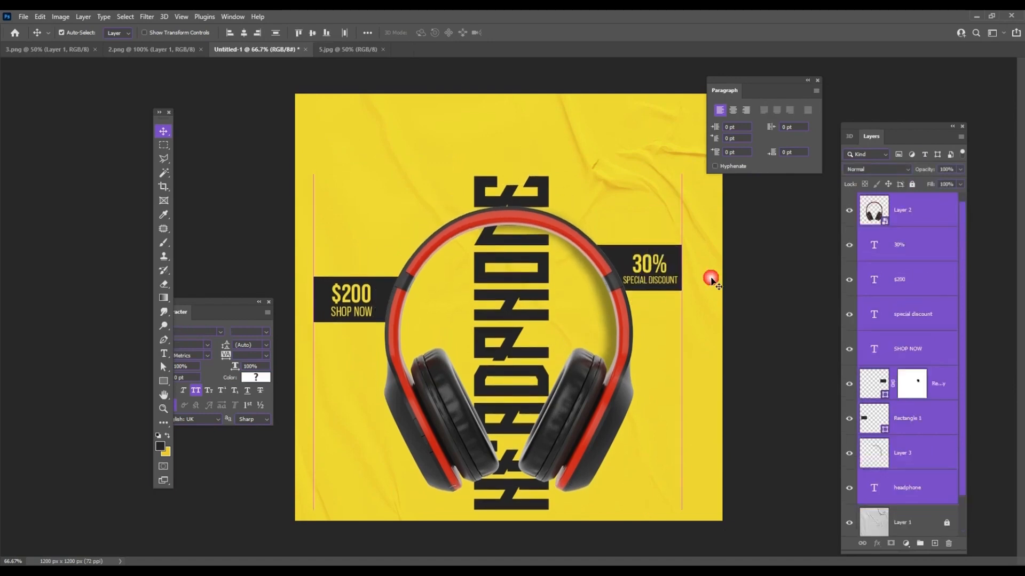
{"action": "left_click", "coordinate": [765, 307]}
Add the near-black headline "BEATS AUDIO HEADPHONES" above the headphones at 108 pt in Bebas Neue Pro Book.
{"action": "left_click", "coordinate": [164, 354]}
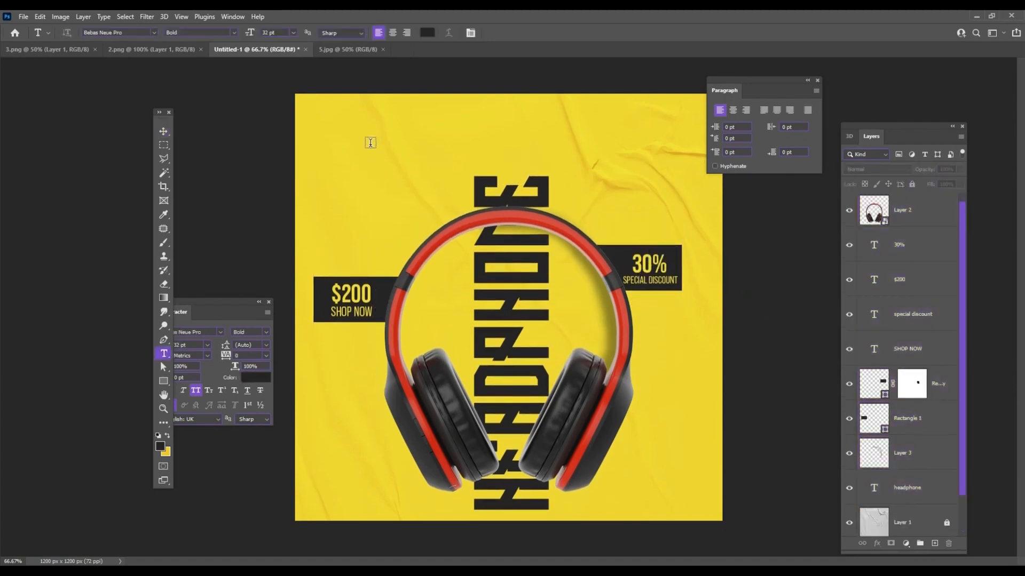
{"action": "left_click", "coordinate": [365, 137]}
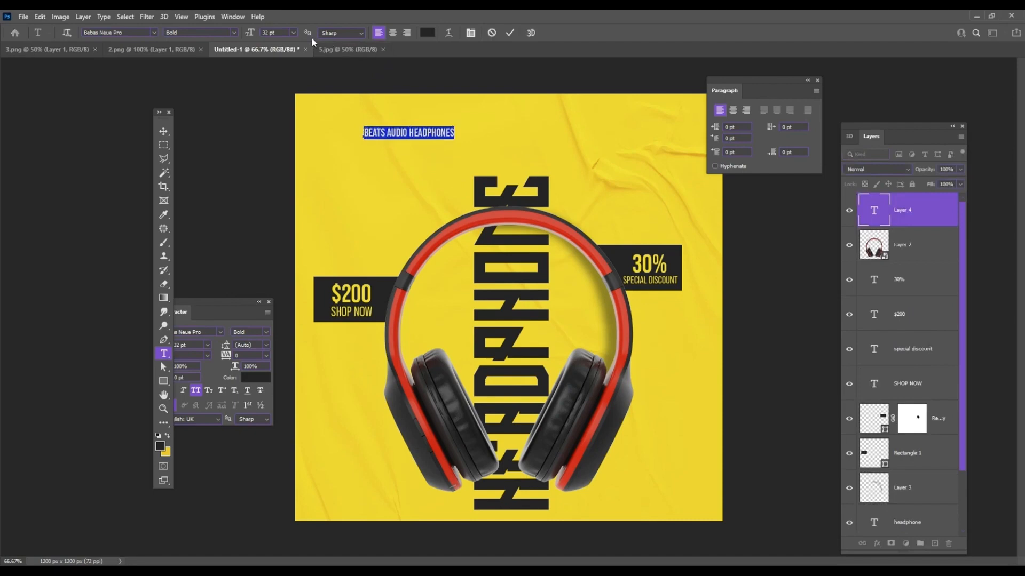
{"action": "left_click_drag", "start_coordinate": [250, 33], "coordinate": [343, 44]}
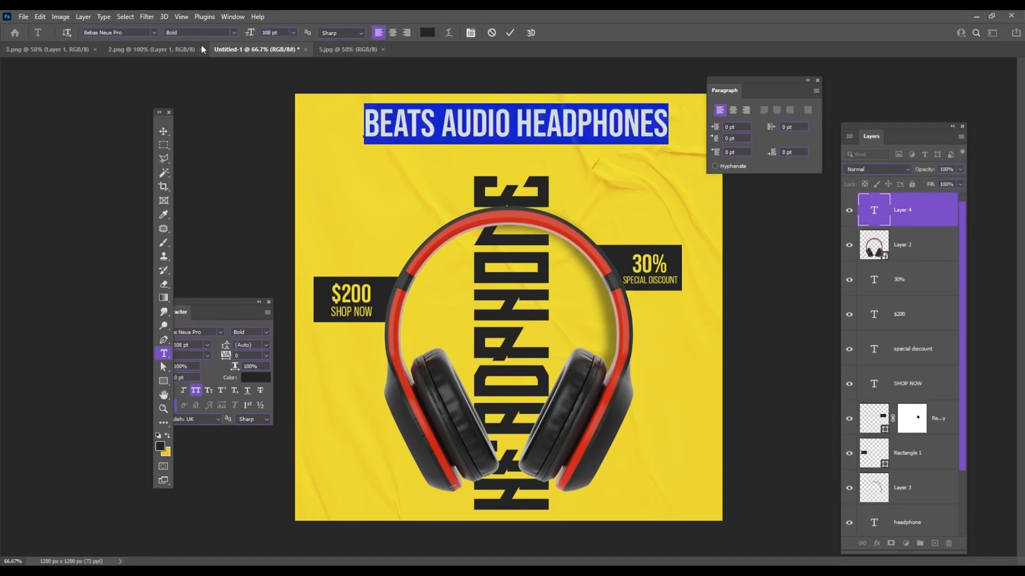
{"action": "left_click", "coordinate": [235, 33]}
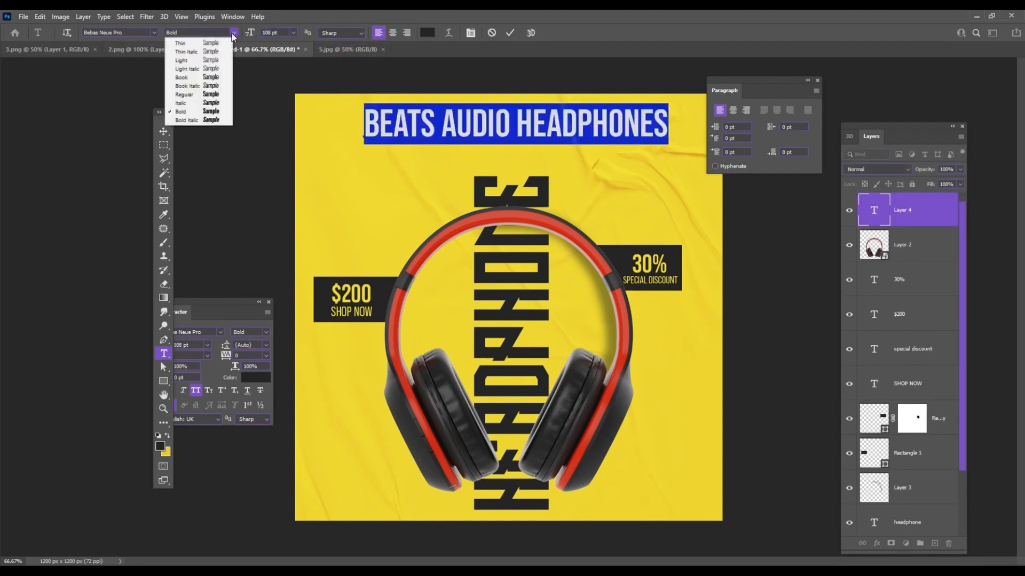
{"action": "left_click", "coordinate": [195, 81]}
Set the word "HEADPHONES" in the headline to Bold Italic and nudge the headline slightly to center it on the poster.
{"action": "left_click", "coordinate": [535, 134]}
{"action": "left_click_drag", "start_coordinate": [516, 133], "coordinate": [733, 134]}
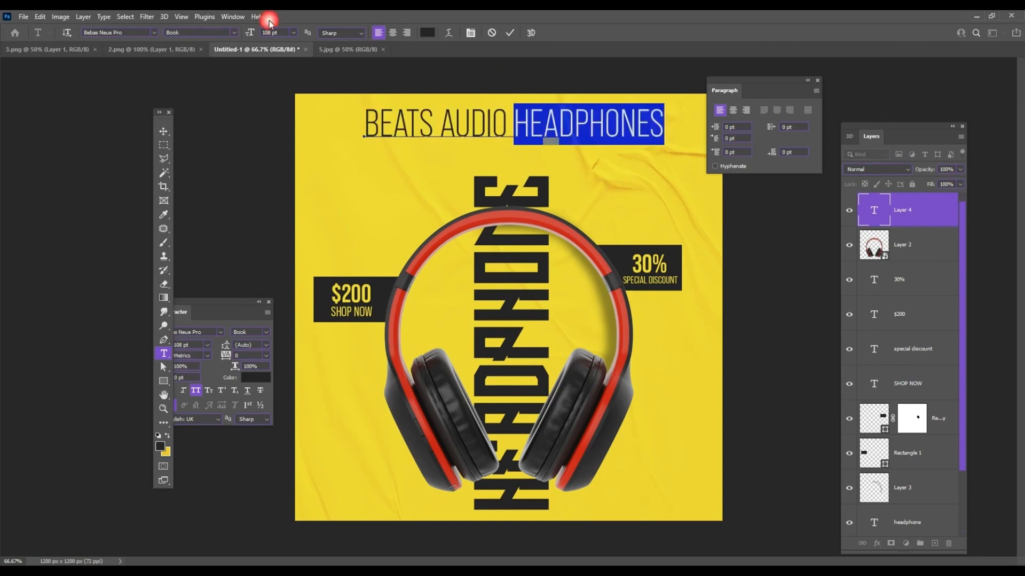
{"action": "left_click", "coordinate": [235, 34]}
{"action": "left_click", "coordinate": [187, 123]}
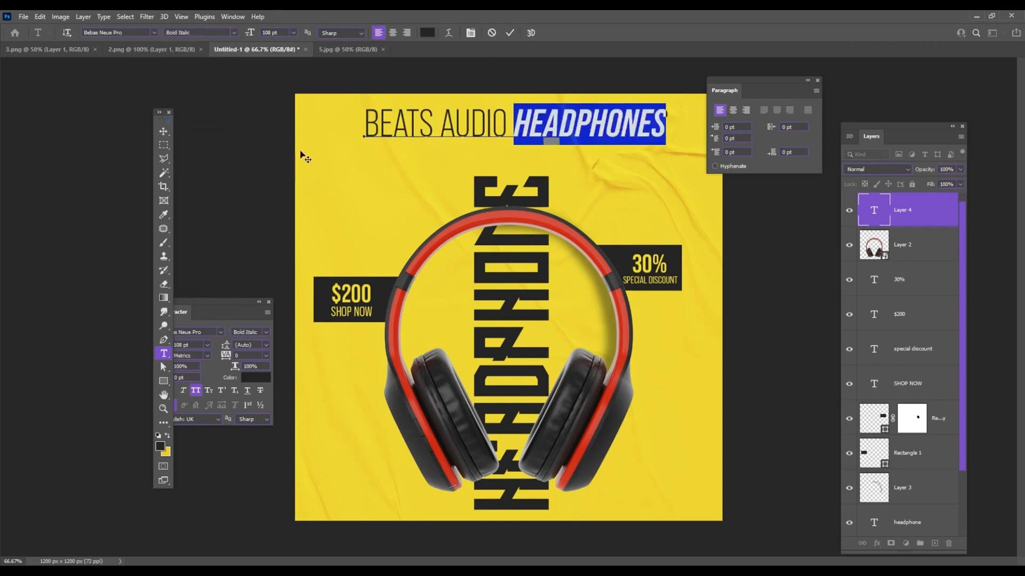
{"action": "left_click", "coordinate": [164, 131]}
{"action": "left_click", "coordinate": [817, 80]}
{"action": "left_click_drag", "start_coordinate": [599, 122], "coordinate": [594, 124]}
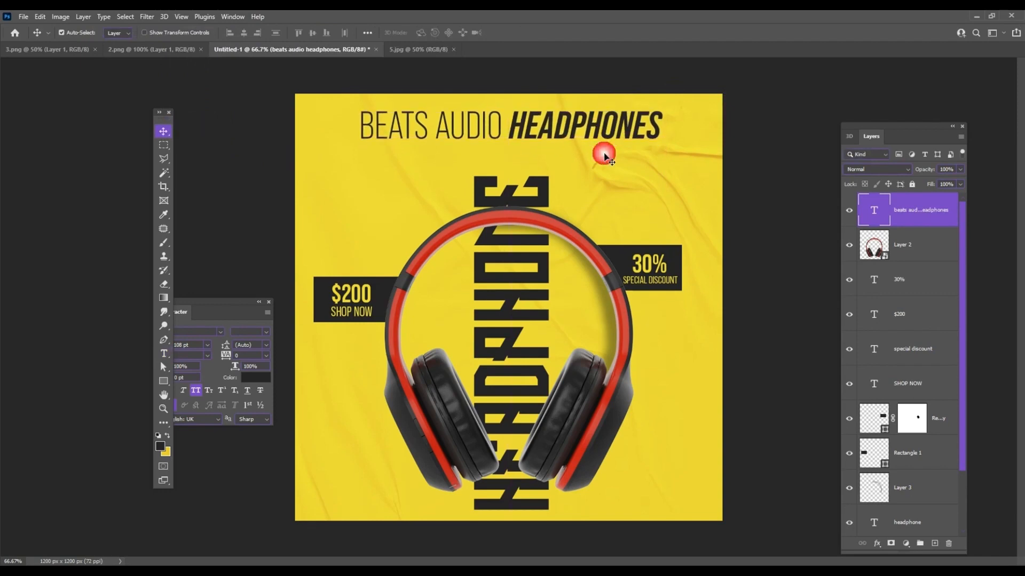
Bring the red Beats logo from 2.png into the poster as a smart object and scale it down into the bottom-right corner.
{"action": "left_click", "coordinate": [151, 49]}
{"action": "left_click_drag", "start_coordinate": [498, 174], "coordinate": [651, 339]}
{"action": "right_click", "coordinate": [910, 213]}
{"action": "left_click", "coordinate": [849, 249]}
{"action": "key", "text": "ctrl+t"}
{"action": "left_click_drag", "start_coordinate": [562, 231], "coordinate": [715, 489]}
{"action": "key", "text": "Return"}
Duplicate the headline just below itself and replace the copy's text with "POWERFUL SOUND WITH DYNAMIC RANGE".
{"action": "left_click", "coordinate": [553, 120]}
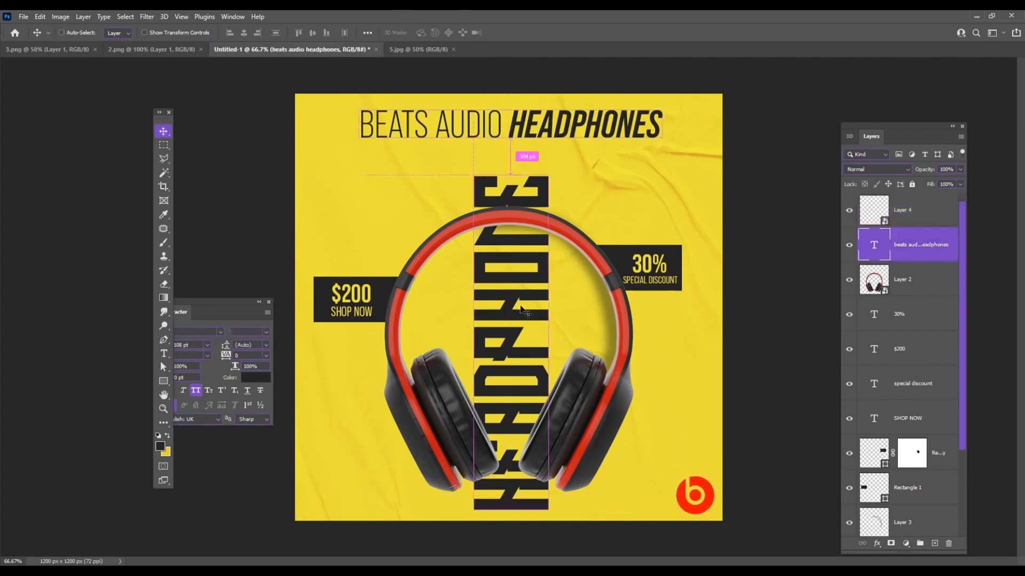
{"action": "left_click_drag", "start_coordinate": [597, 124], "coordinate": [596, 152]}
{"action": "double_click", "coordinate": [593, 153]}
{"action": "key", "text": "ctrl+v"}
{"action": "key", "text": "ctrl+a"}
Set the "POWERFUL SOUND WITH DYNAMIC RANGE" line to 48 pt and center it below the headline.
{"action": "left_click", "coordinate": [293, 33]}
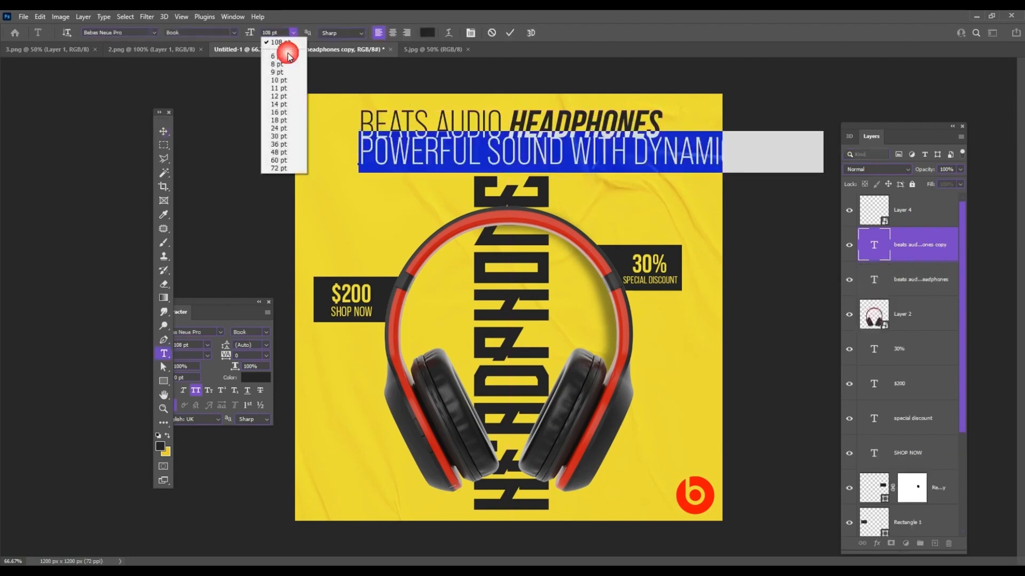
{"action": "left_click", "coordinate": [283, 130]}
{"action": "left_click", "coordinate": [293, 33]}
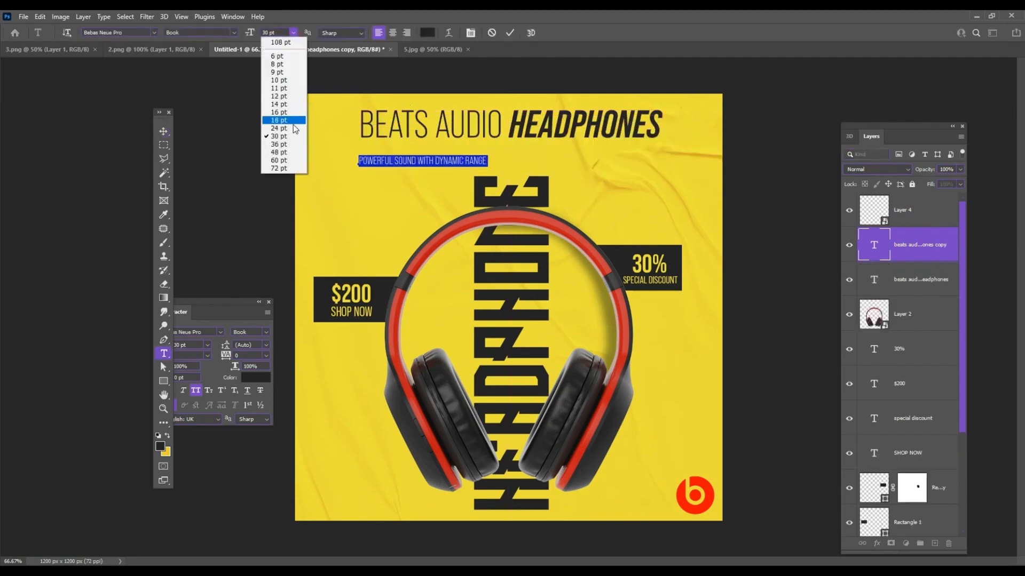
{"action": "left_click", "coordinate": [283, 155]}
{"action": "left_click", "coordinate": [163, 131]}
{"action": "left_click_drag", "start_coordinate": [491, 157], "coordinate": [583, 155]}
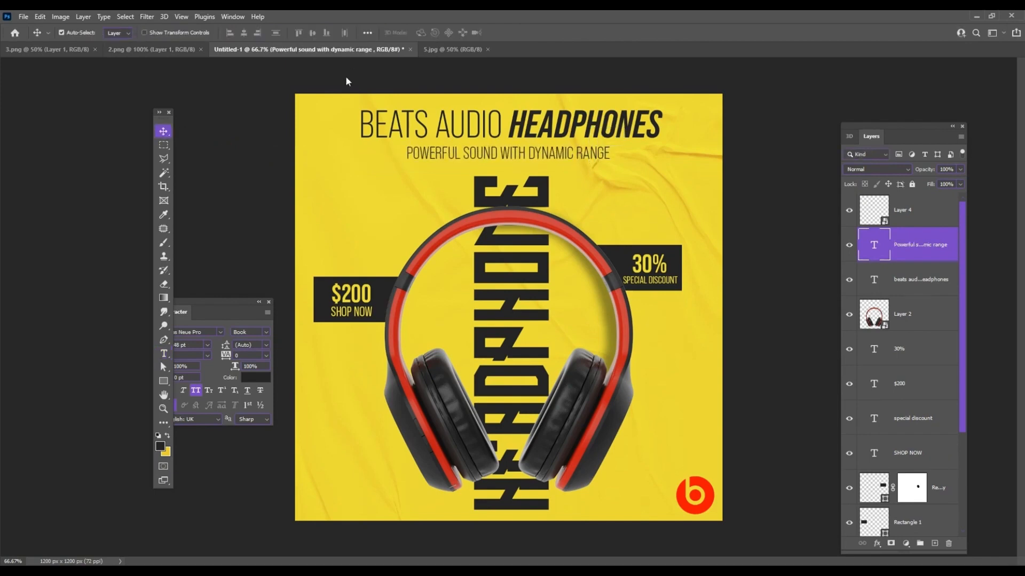
Change the "POWERFUL SOUND WITH DYNAMIC RANGE" line to Regular at 50 pt and adjust its position under the headline.
{"action": "double_click", "coordinate": [555, 159]}
{"action": "left_click", "coordinate": [234, 33]}
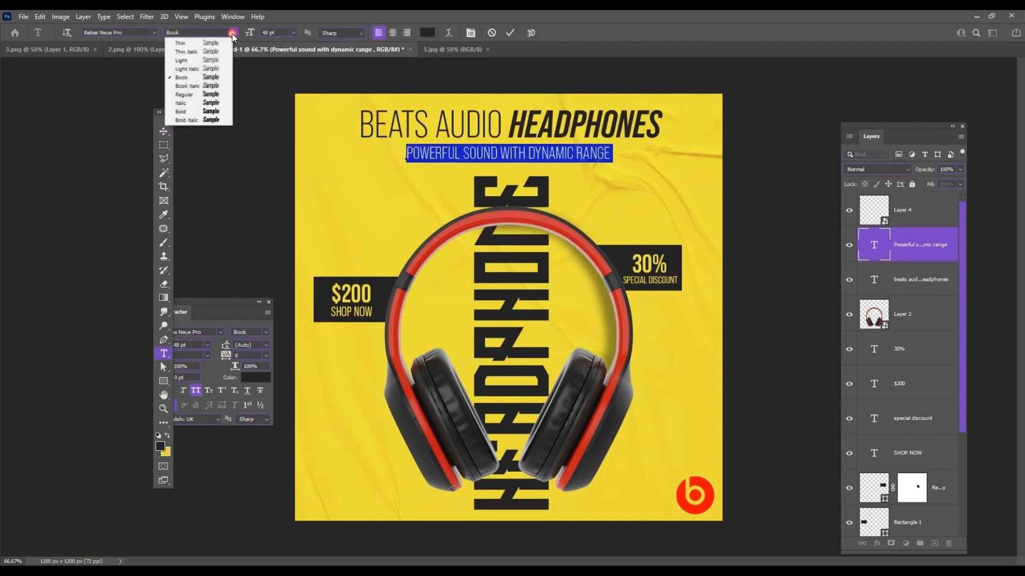
{"action": "left_click", "coordinate": [203, 96]}
{"action": "left_click", "coordinate": [293, 32]}
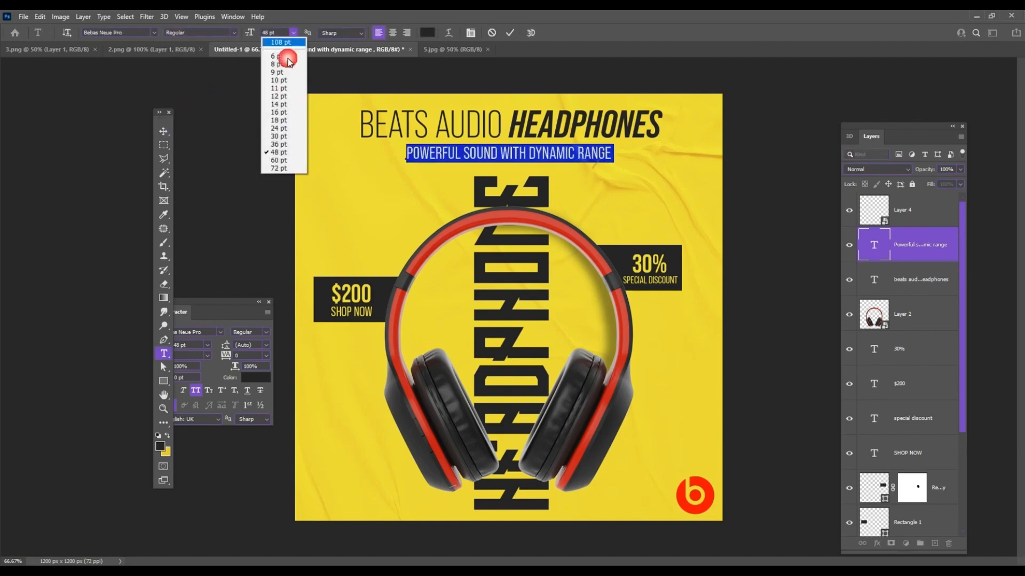
{"action": "left_click_drag", "start_coordinate": [281, 33], "coordinate": [165, 16]}
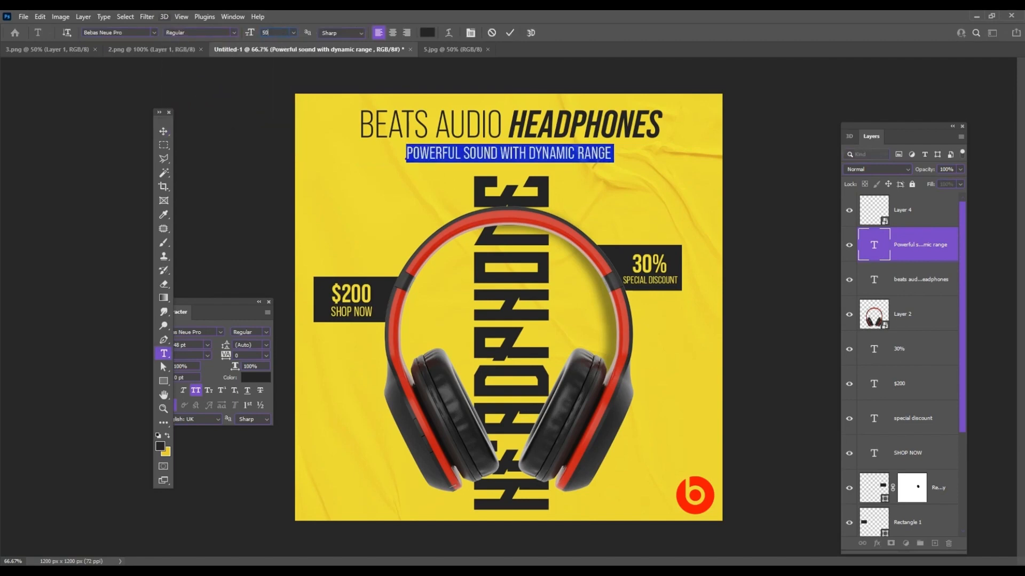
{"action": "key", "text": "Return"}
{"action": "left_click", "coordinate": [163, 131]}
{"action": "left_click_drag", "start_coordinate": [577, 152], "coordinate": [577, 156]}
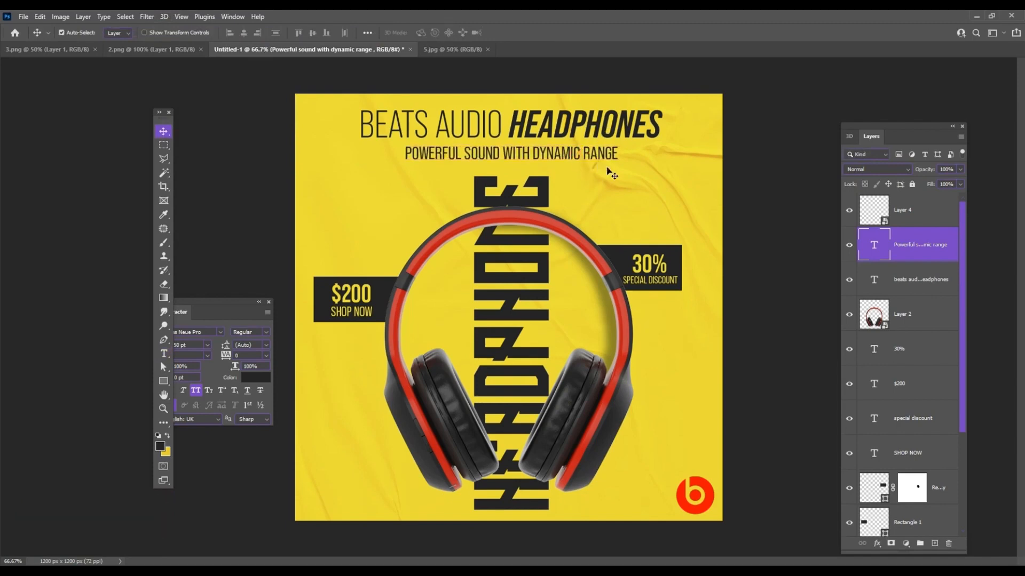
Duplicate the black "$200" rectangle into the poster's lower-left corner and resize the copy to about 241 by 58 px.
{"action": "left_click", "coordinate": [163, 381]}
{"action": "left_click", "coordinate": [163, 131]}
{"action": "left_click_drag", "start_coordinate": [391, 289], "coordinate": [351, 473]}
{"action": "key", "text": "ctrl+t"}
{"action": "left_click_drag", "start_coordinate": [366, 483], "coordinate": [371, 485]}
{"action": "key", "text": "Return"}
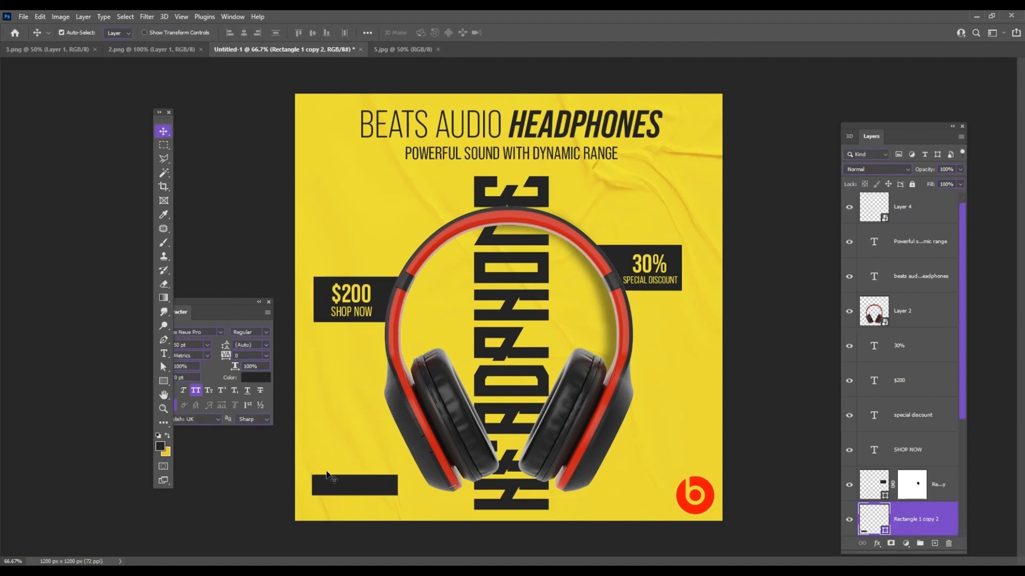
Round the top-left and bottom-right corners of the lower-left black rectangle with a 50 px radius.
{"action": "left_click", "coordinate": [164, 381]}
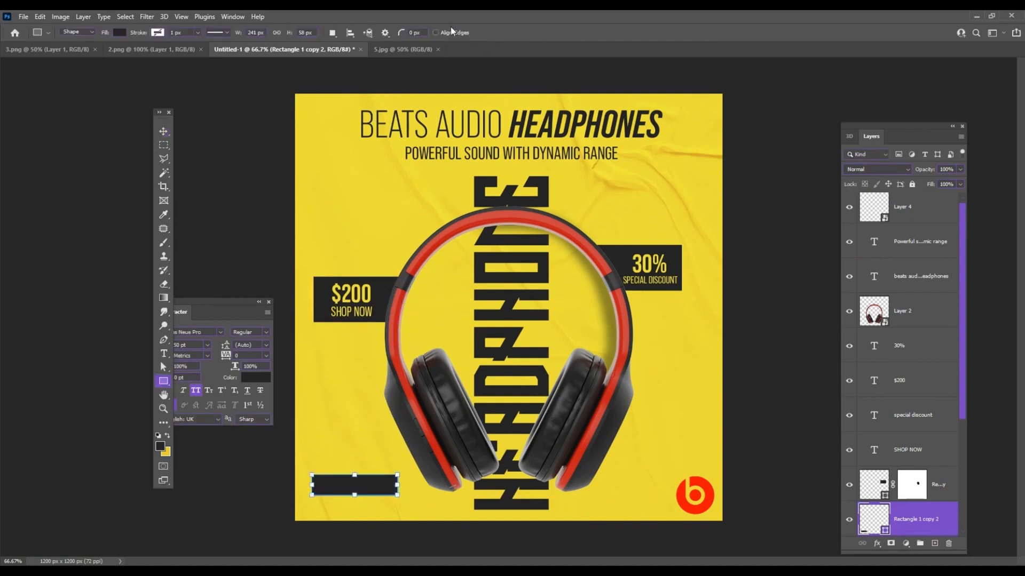
{"action": "left_click", "coordinate": [240, 18]}
{"action": "left_click", "coordinate": [277, 344]}
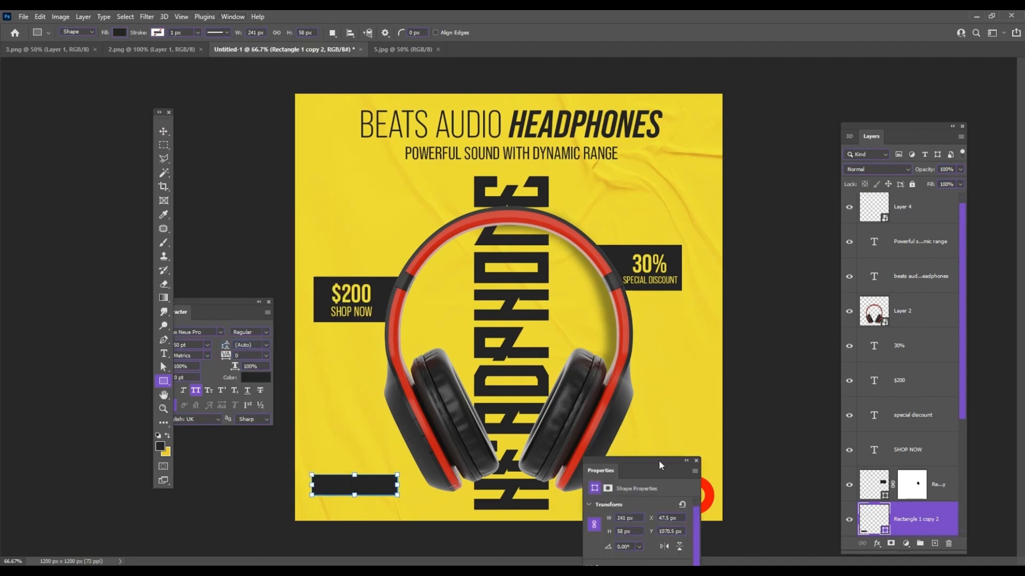
{"action": "left_click_drag", "start_coordinate": [660, 462], "coordinate": [733, 152]}
{"action": "left_click", "coordinate": [668, 339]}
{"action": "left_click", "coordinate": [688, 340]}
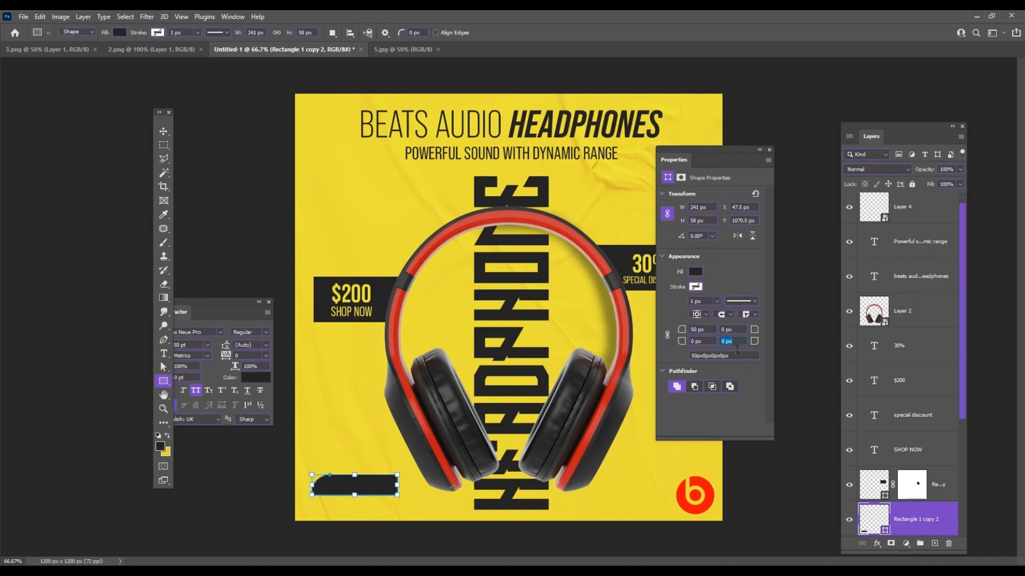
Enlarge the rounded black shape slightly and move it closer to the poster's bottom-left corner.
{"action": "left_click", "coordinate": [164, 131]}
{"action": "key", "text": "ctrl+t"}
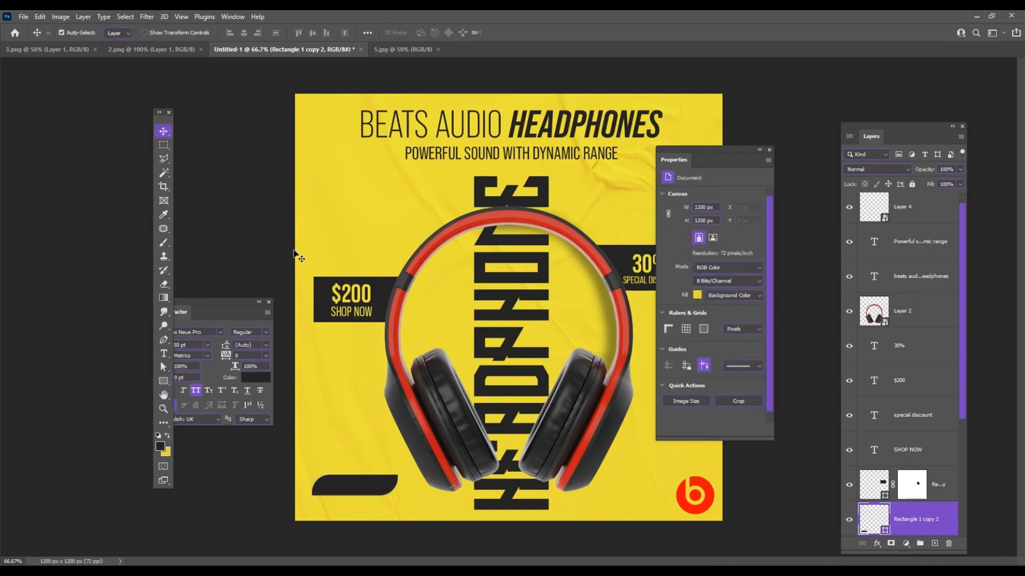
{"action": "left_click_drag", "start_coordinate": [400, 475], "coordinate": [374, 494]}
{"action": "left_click", "coordinate": [333, 348]}
Duplicate the "$200" text onto the rounded shape, change it to "BUY NOW" at 60 pt and center it there.
{"action": "left_click_drag", "start_coordinate": [350, 299], "coordinate": [347, 496]}
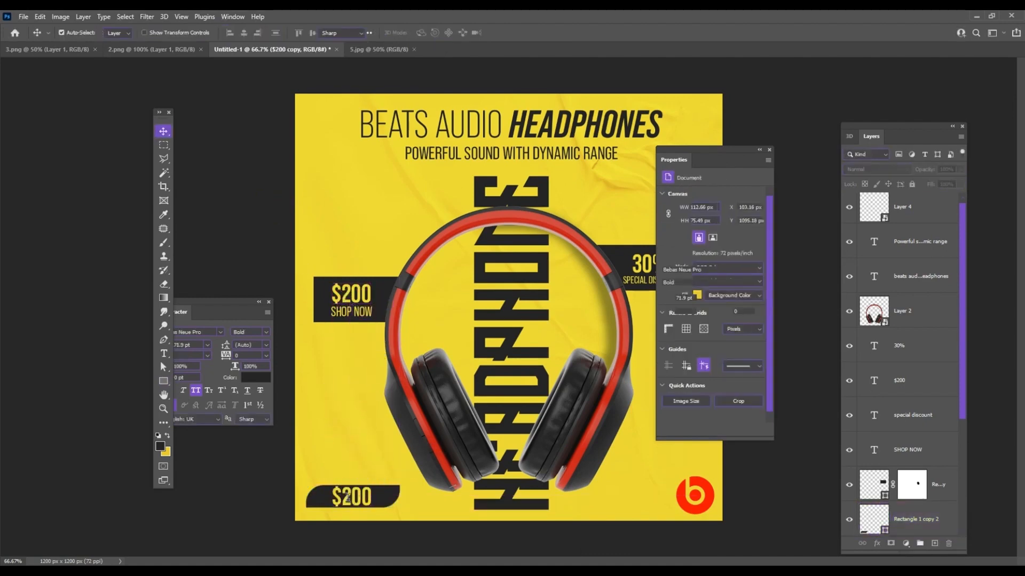
{"action": "double_click", "coordinate": [347, 497]}
{"action": "type", "text": "BUY NOW"}
{"action": "key", "text": "ctrl+a"}
{"action": "left_click", "coordinate": [293, 32]}
{"action": "left_click", "coordinate": [278, 163]}
{"action": "key", "text": "ctrl+Return"}
{"action": "key", "text": "v"}
{"action": "left_click_drag", "start_coordinate": [415, 493], "coordinate": [406, 494]}
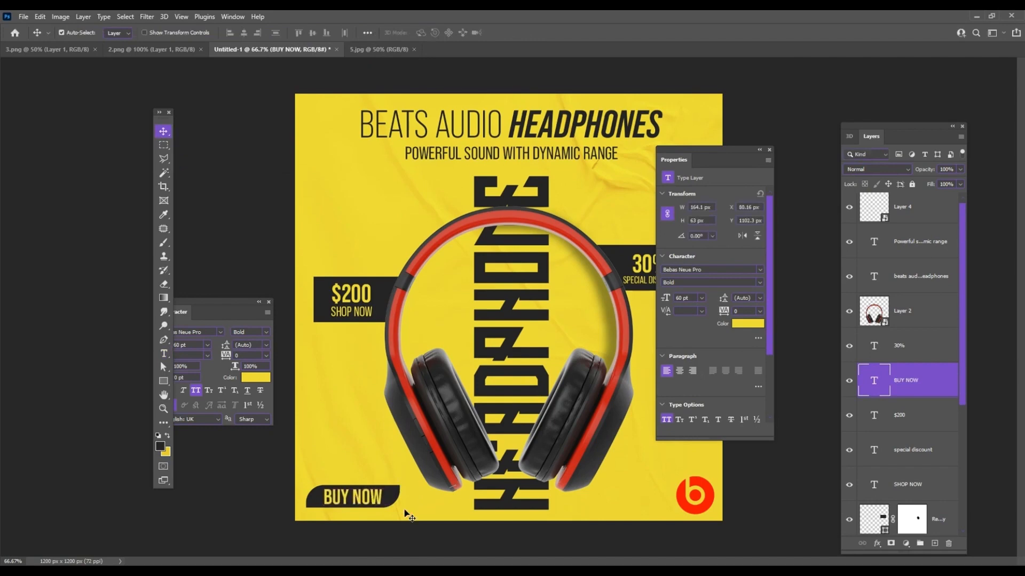
Move the "BUY NOW" text and its rounded black shape up slightly together.
{"action": "left_click", "coordinate": [394, 501], "text": "shift"}
{"action": "left_click_drag", "start_coordinate": [394, 501], "coordinate": [395, 490]}
{"action": "left_click", "coordinate": [270, 485]}
{"action": "left_click_drag", "start_coordinate": [354, 311], "coordinate": [353, 509]}
{"action": "double_click", "coordinate": [352, 510]}
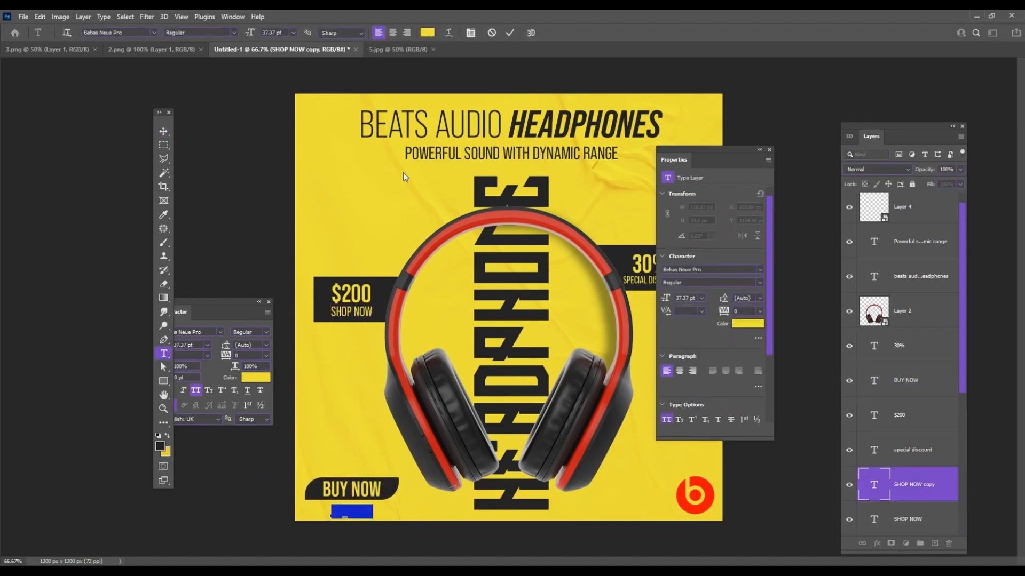
{"action": "left_click", "coordinate": [427, 33]}
{"action": "left_click", "coordinate": [323, 291]}
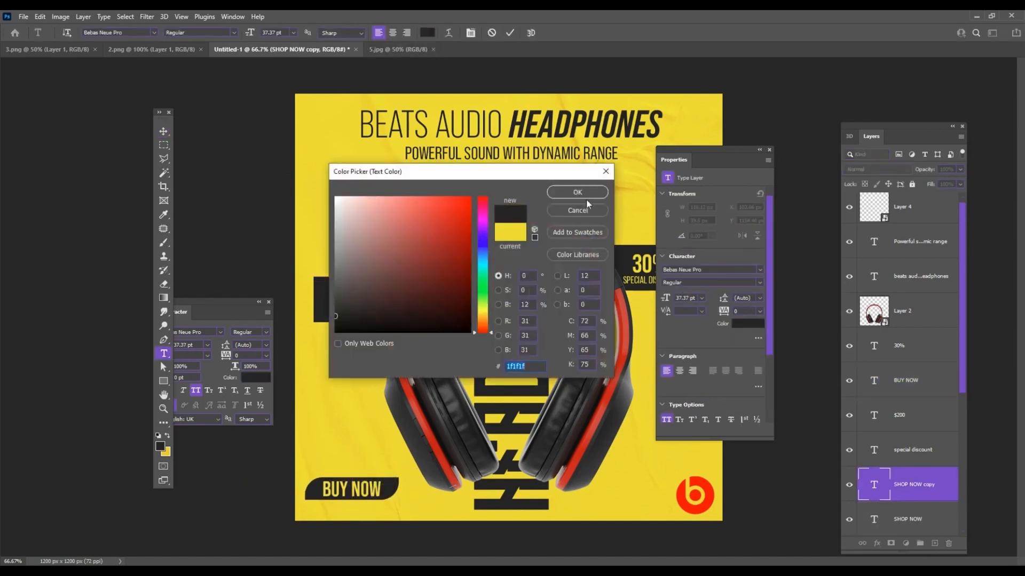
{"action": "left_click", "coordinate": [577, 193]}
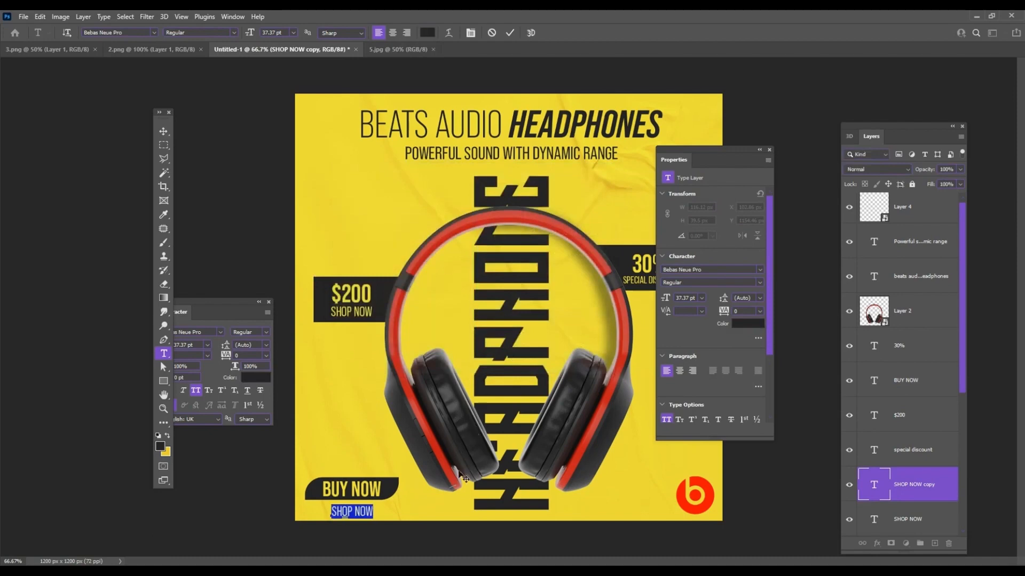
{"action": "type", "text": "BEATSAUDIO.COM"}
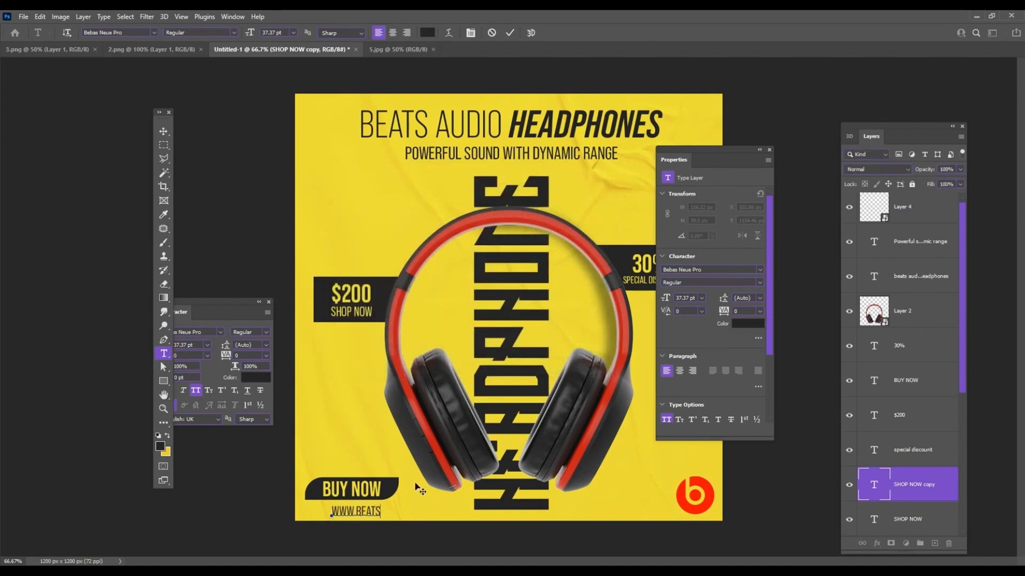
{"action": "left_click", "coordinate": [164, 132]}
{"action": "left_click_drag", "start_coordinate": [421, 519], "coordinate": [393, 499]}
{"action": "key", "text": "Return"}
{"action": "left_click", "coordinate": [769, 150]}
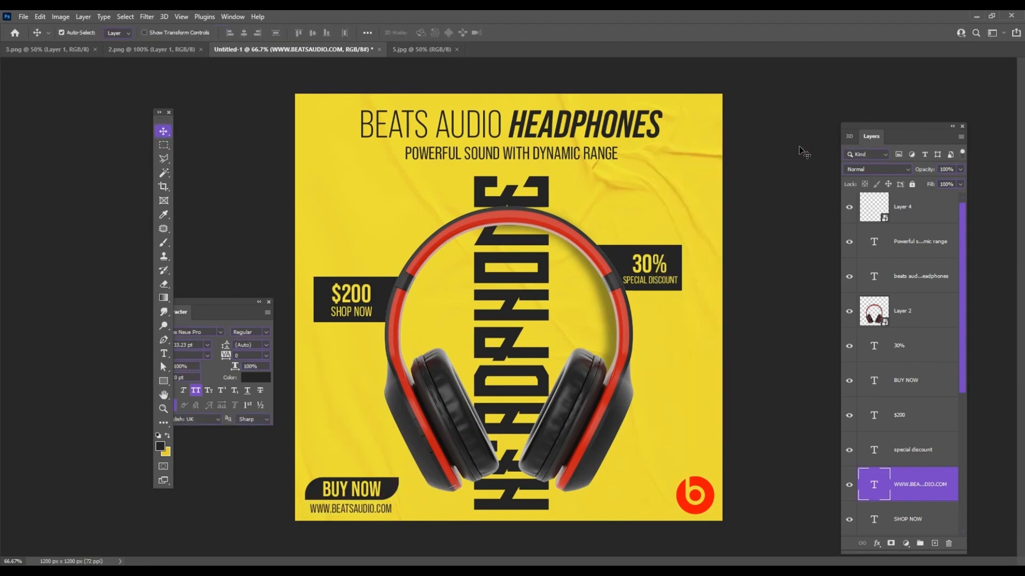